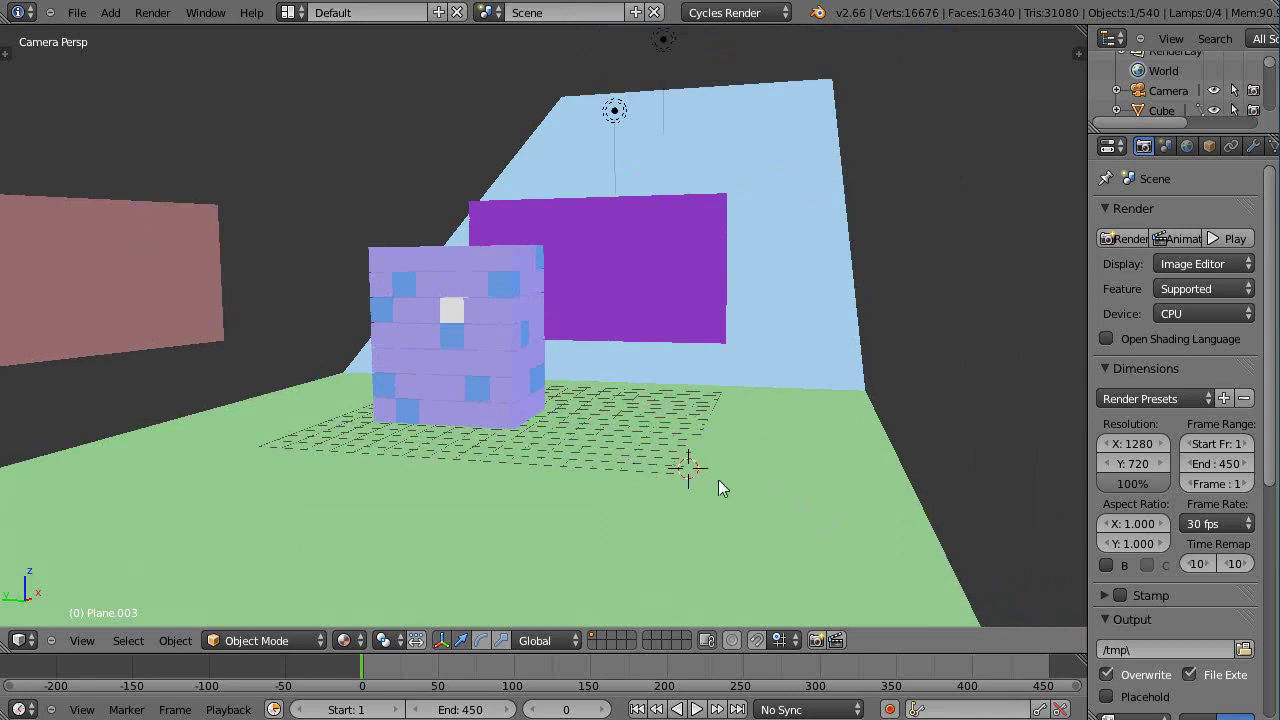
Select the lavender-and-blue cube tower standing on the green floor.
right_click(447, 268)
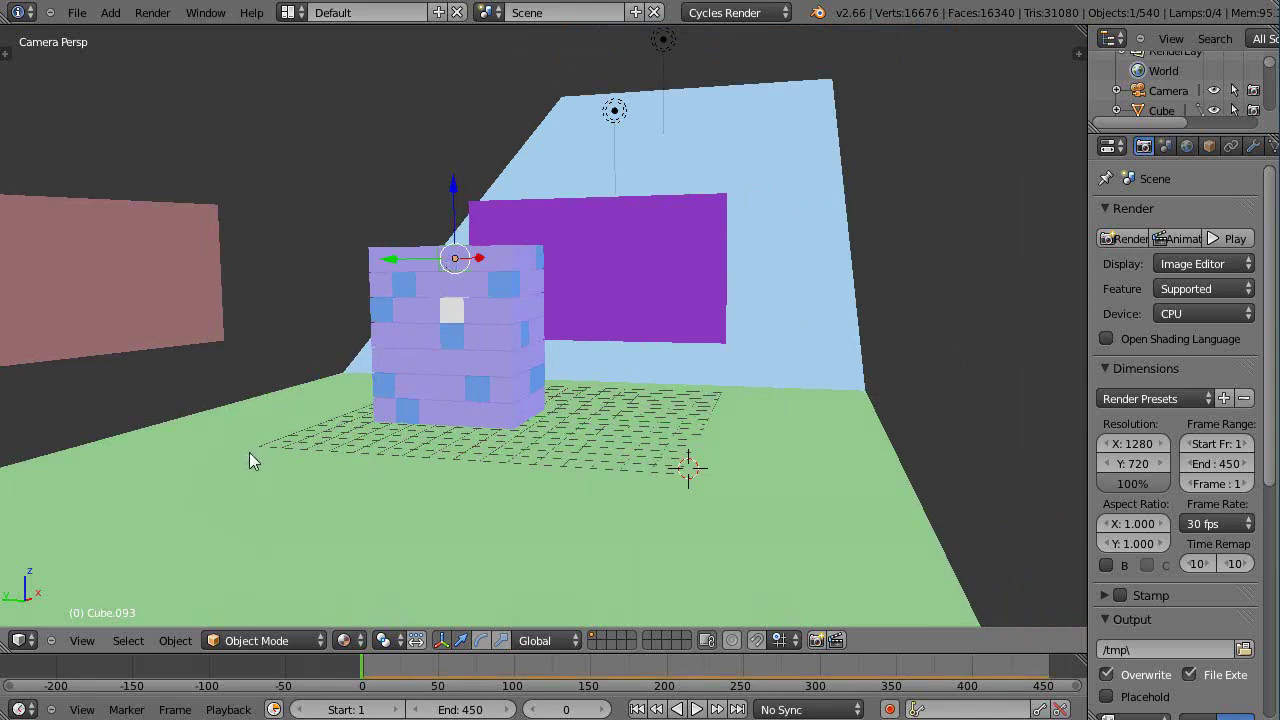
Show the Rigid Body Tools in the tool shelf and set the 3D cursor on the blue back wall.
key(t)
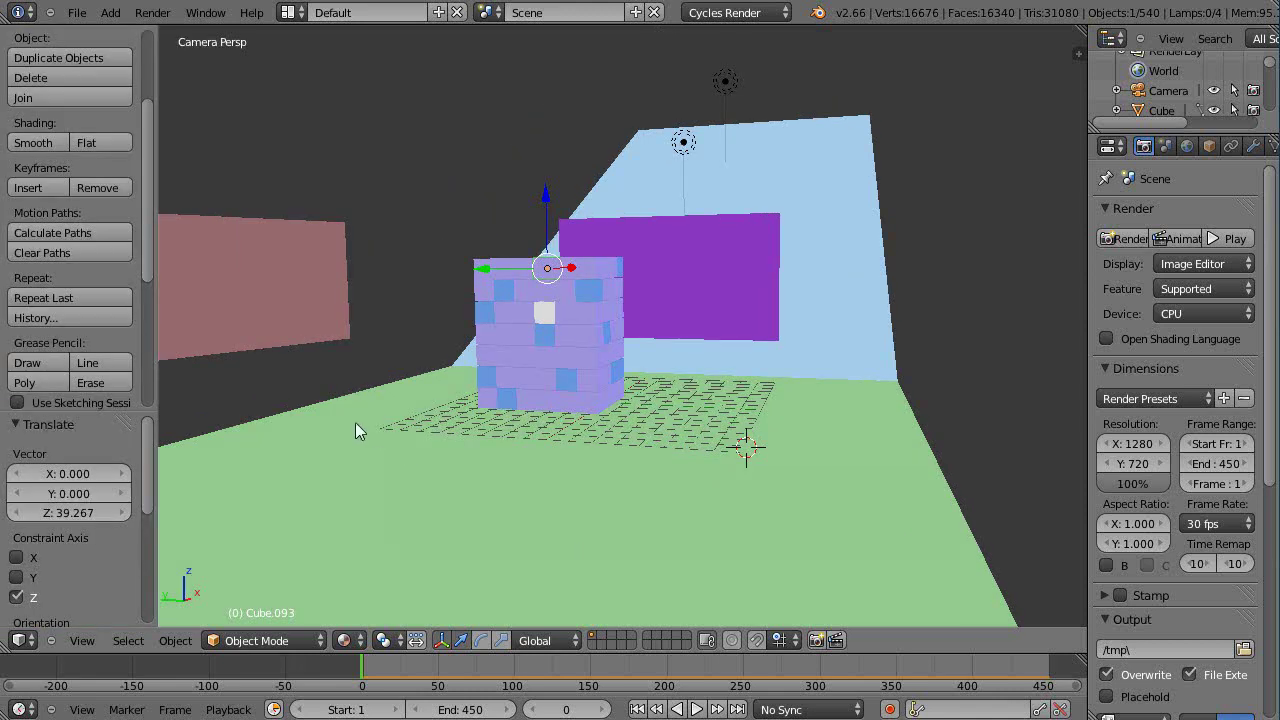
scroll(60, 400, down, 2)
click(86, 403)
scroll(105, 438, down, 4)
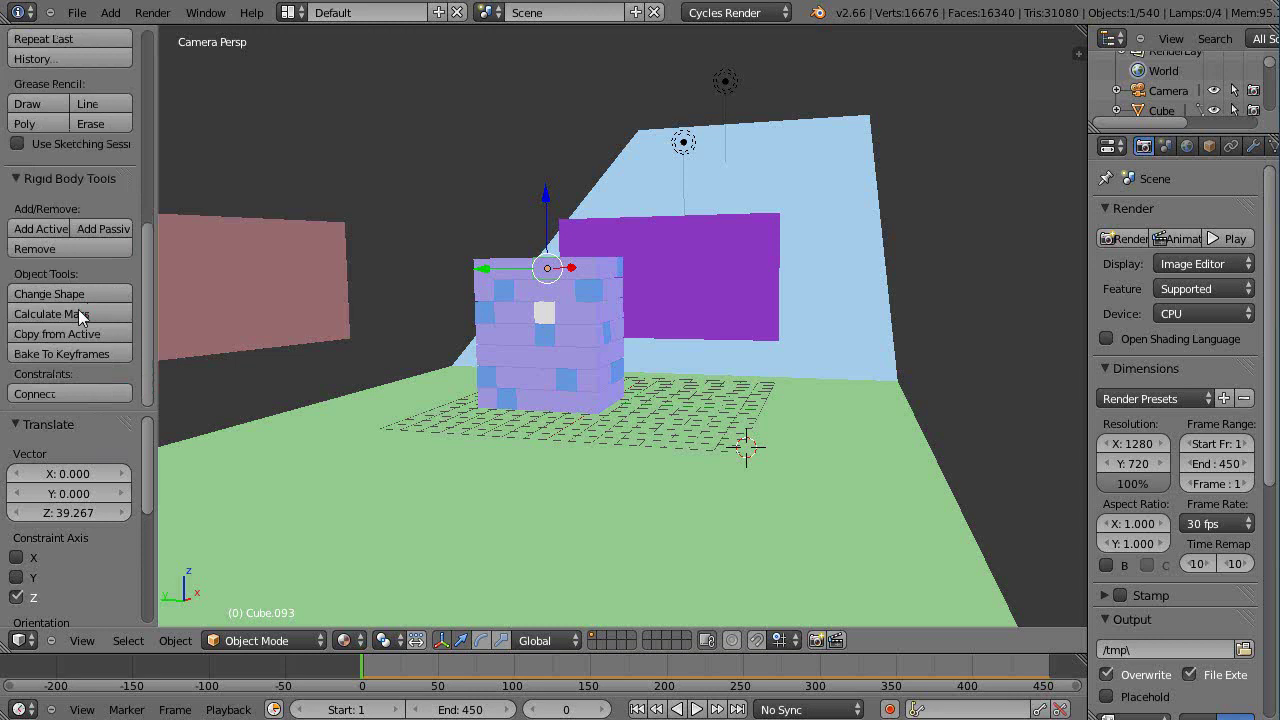
click(78, 178)
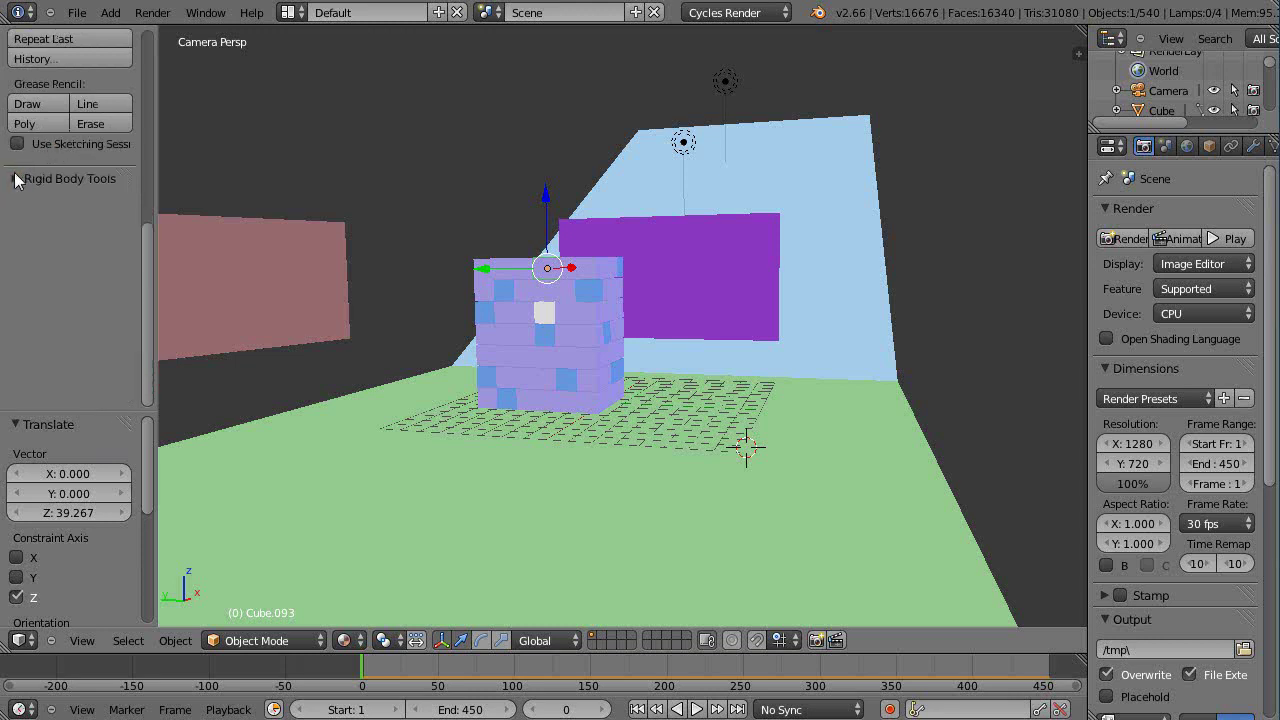
click(16, 179)
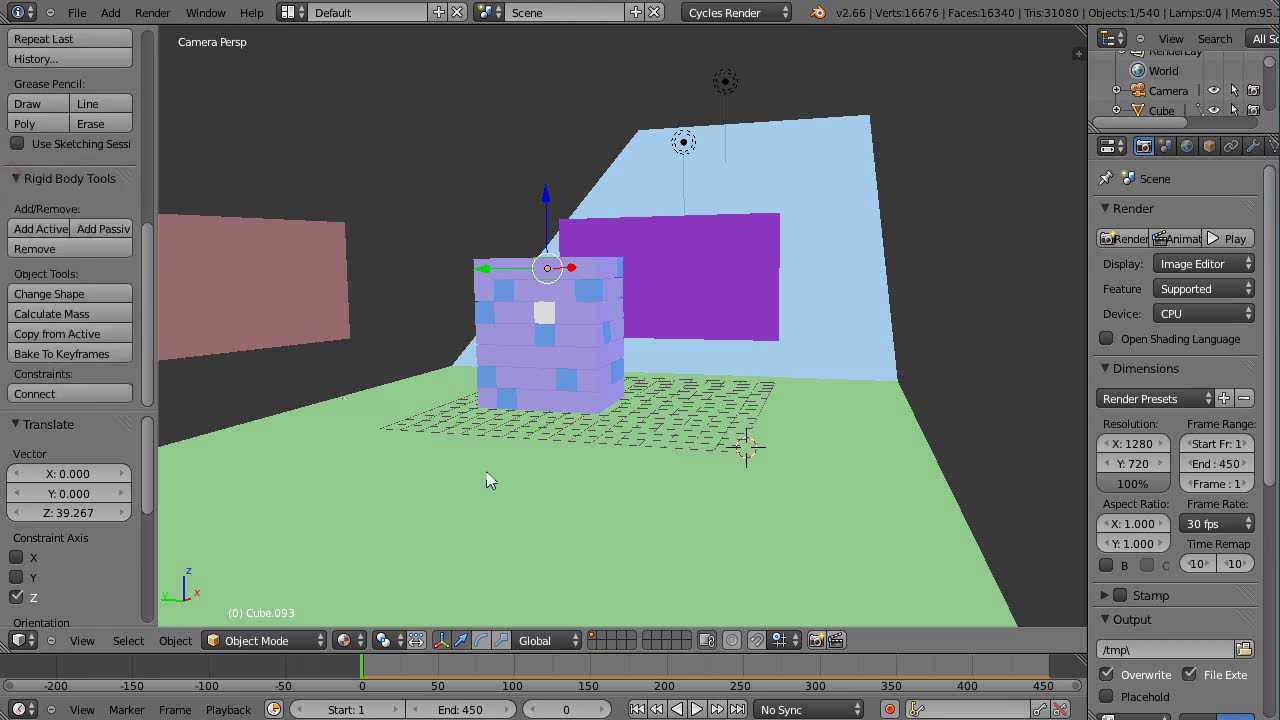
click(845, 242)
key(shift+a)
Add a cube mesh at the 3D cursor.
mouse_move(844, 131)
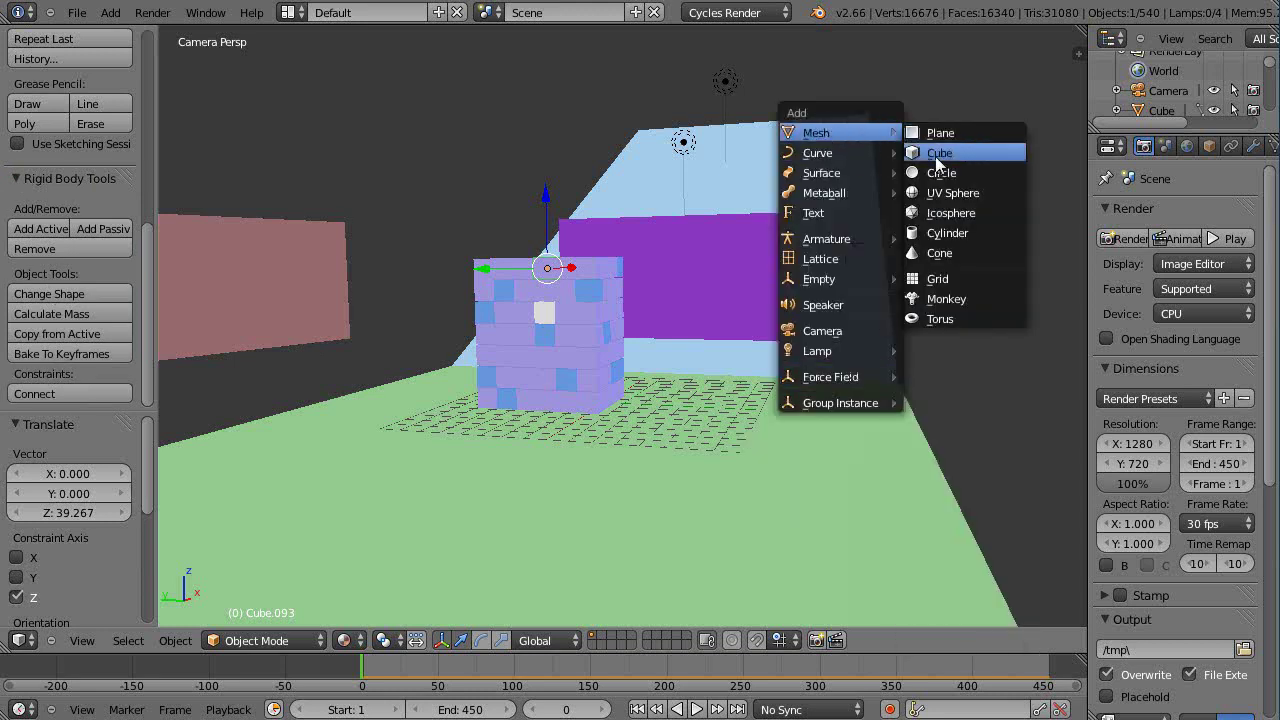
click(937, 156)
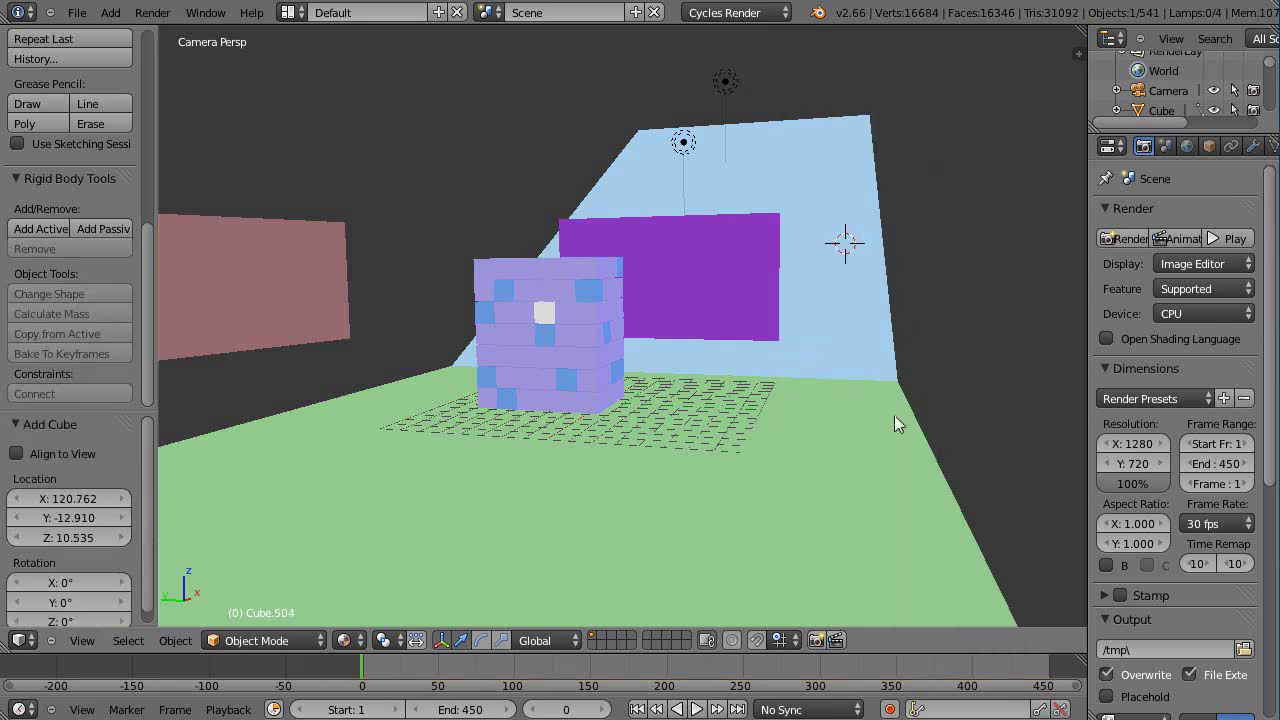
middle_drag(893, 416, 823, 271)
Move the new cube along X and lower it to sit right of the purple panel.
drag(822, 271, 195, 385)
middle_drag(195, 385, 522, 418)
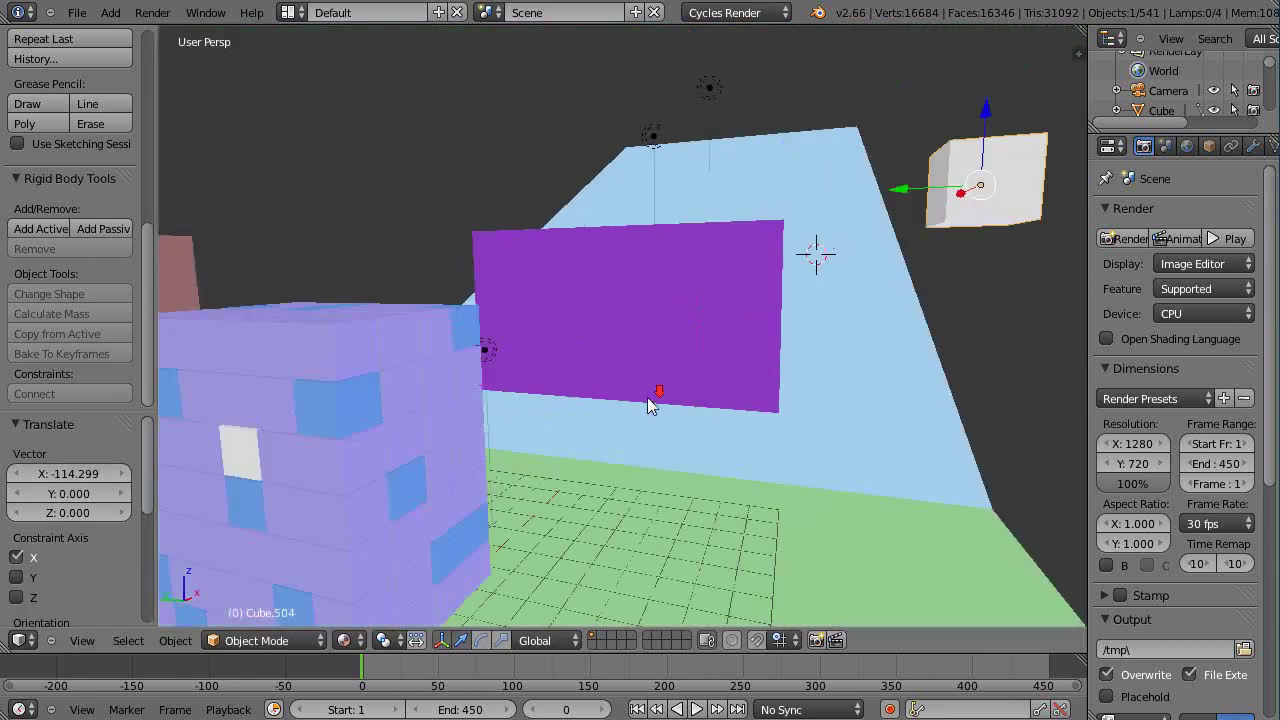
scroll(650, 398, down, 5)
scroll(738, 335, up, 1)
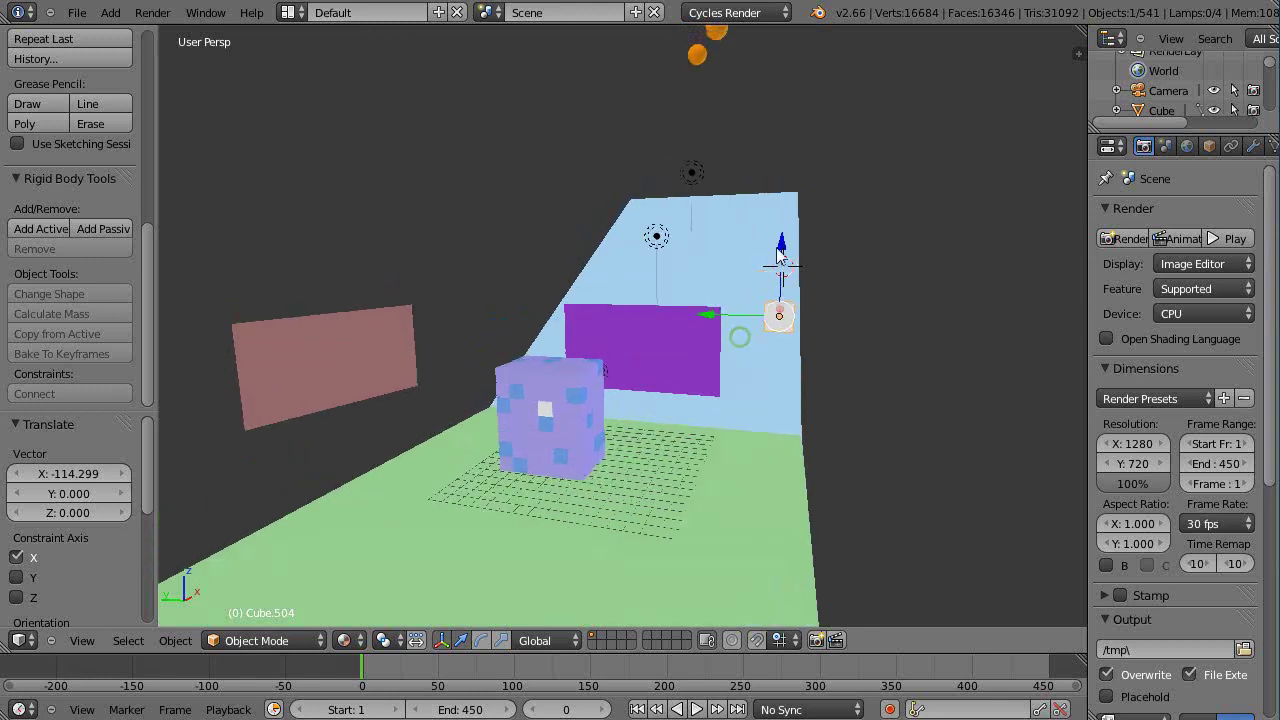
key(g)
key(z)
click(785, 397)
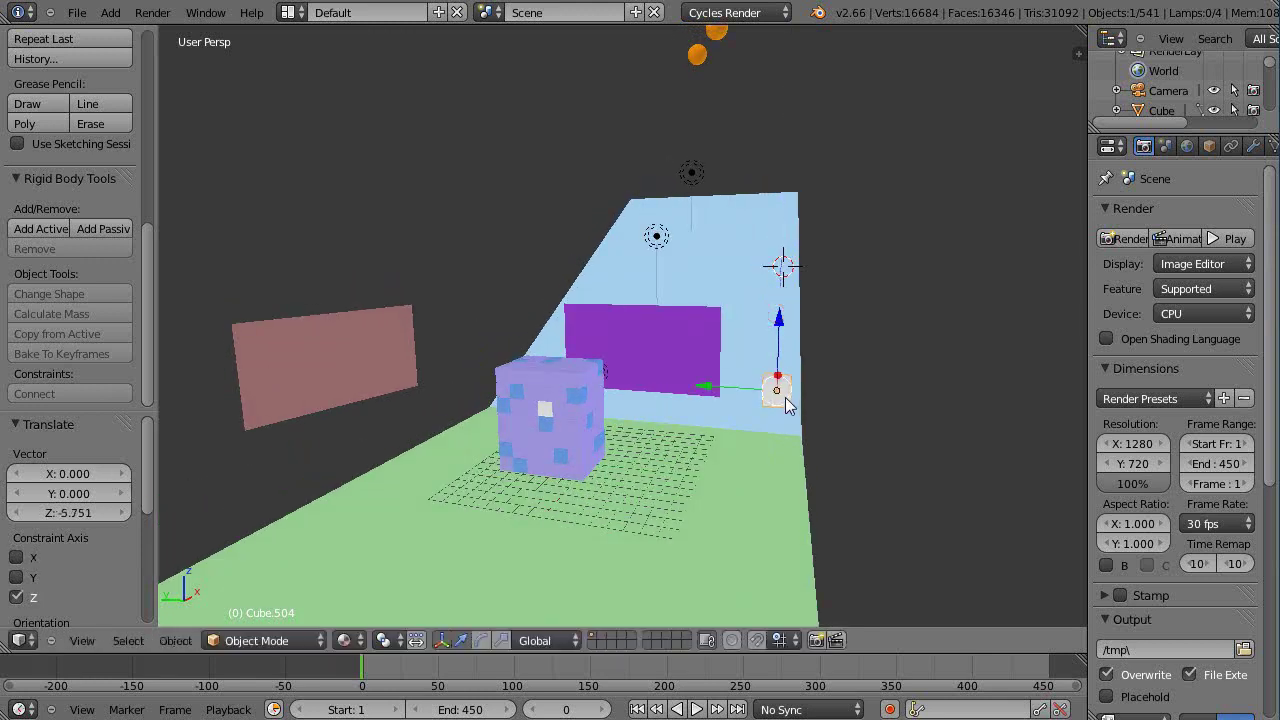
middle_drag(824, 396, 788, 384)
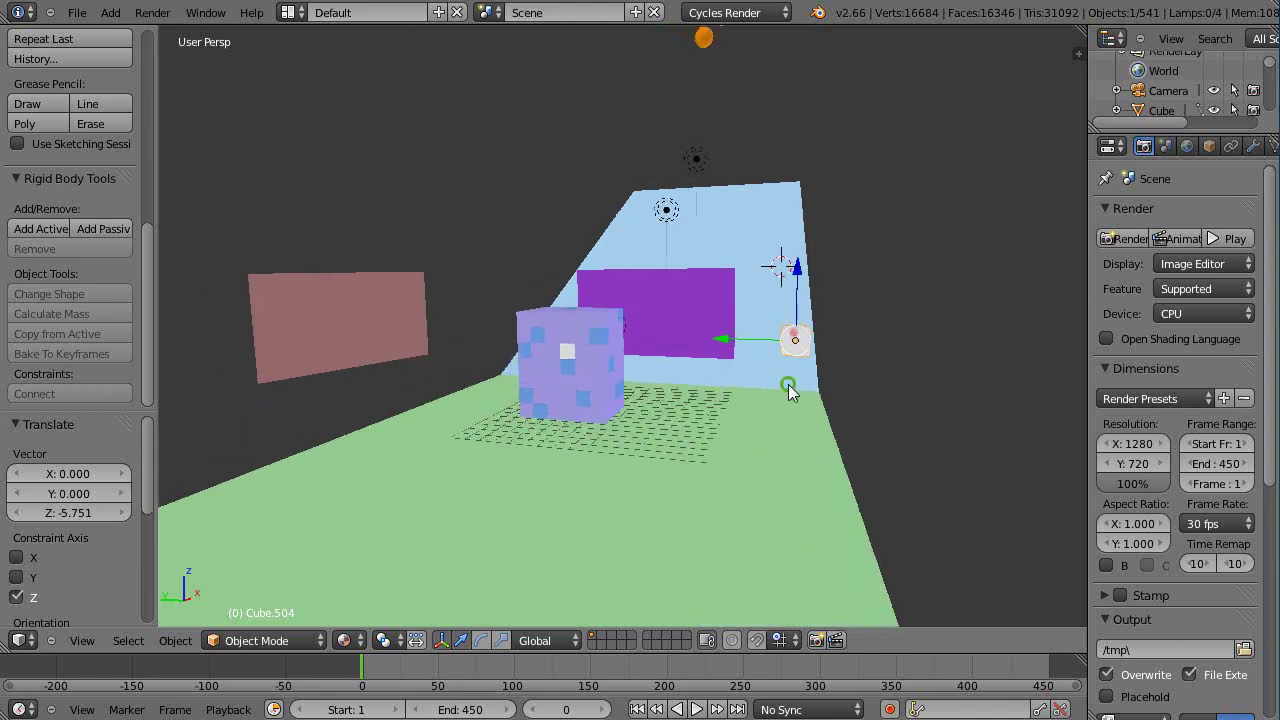
Make the small cube an active rigid body and the ground plane passive, then test the drop.
click(50, 229)
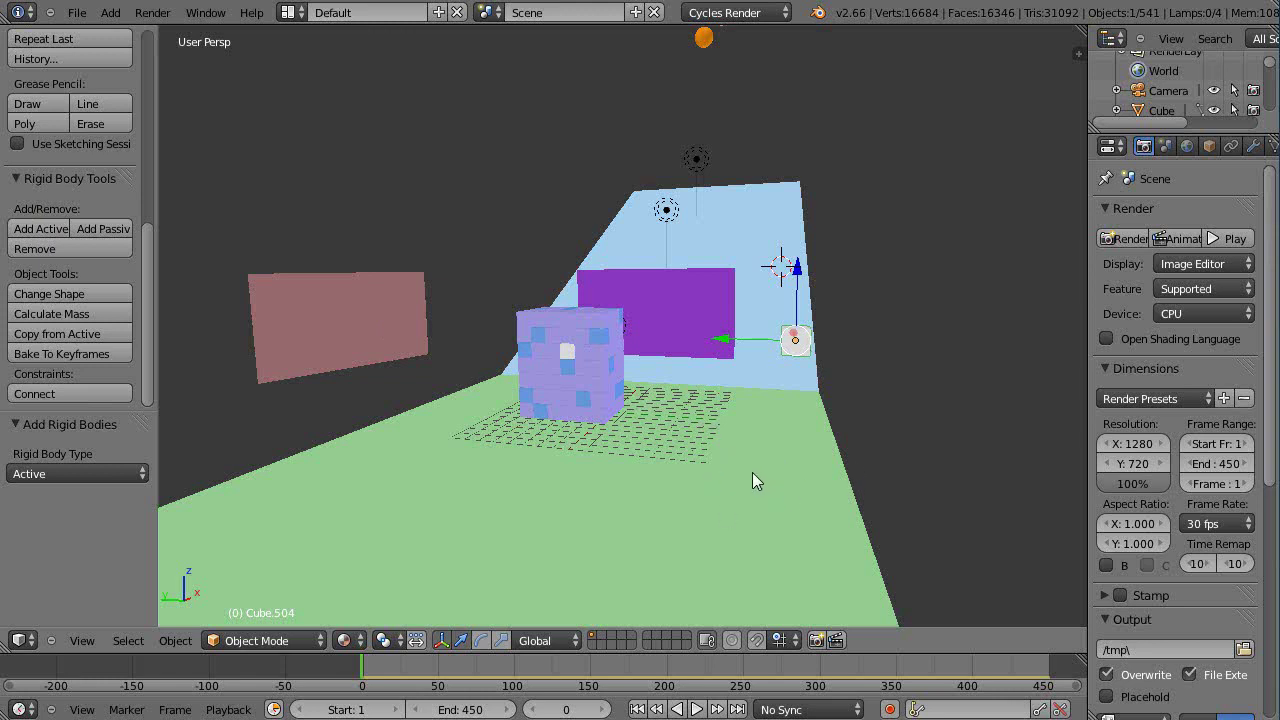
right_click(780, 466)
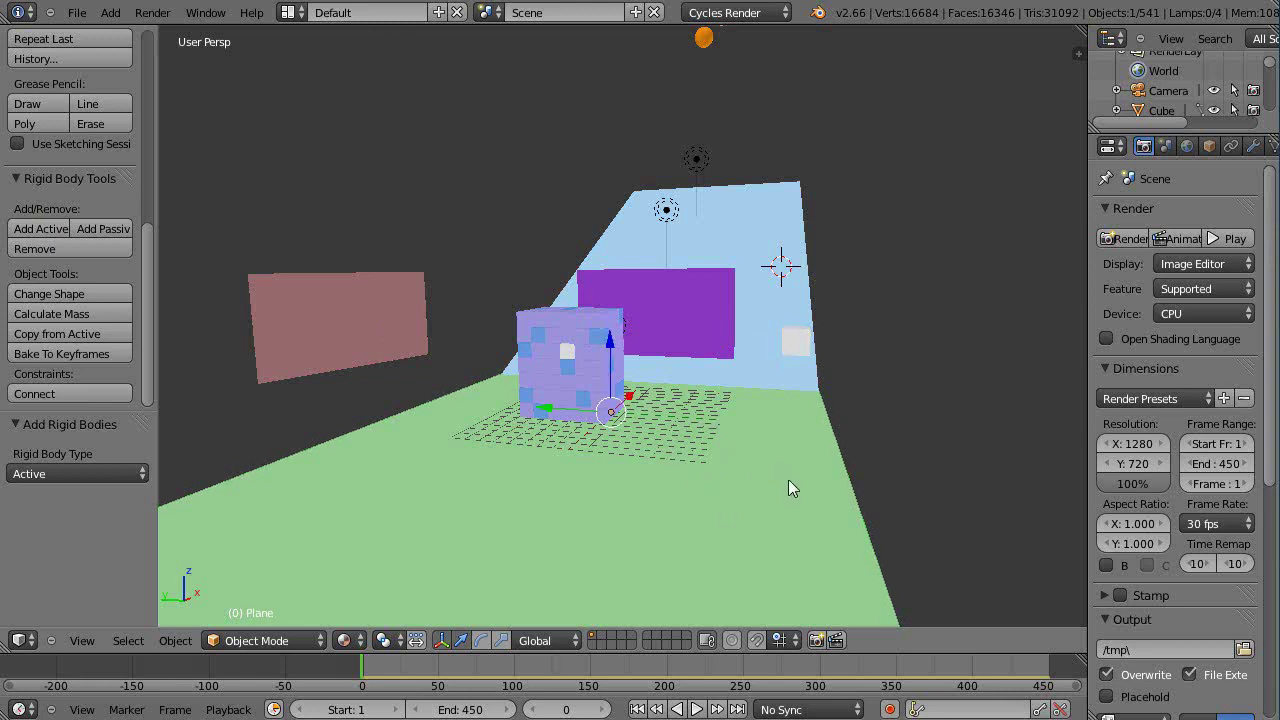
click(103, 229)
key(alt+a)
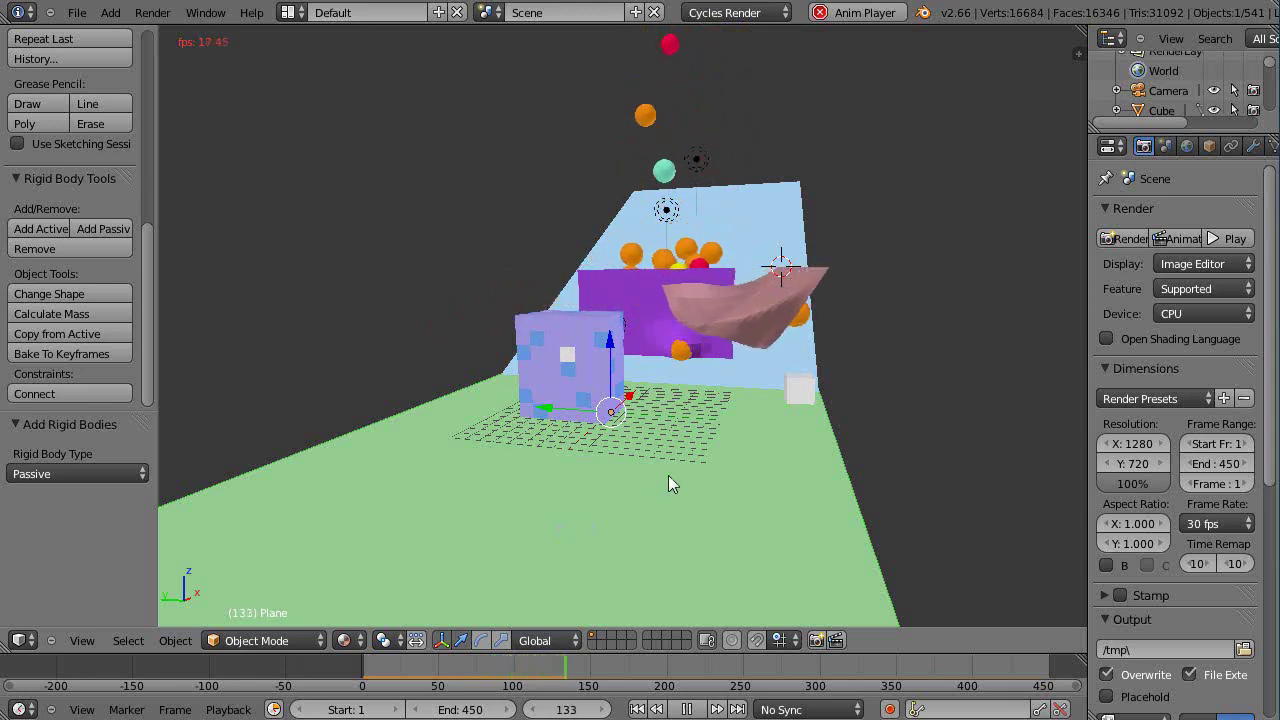
key(Escape)
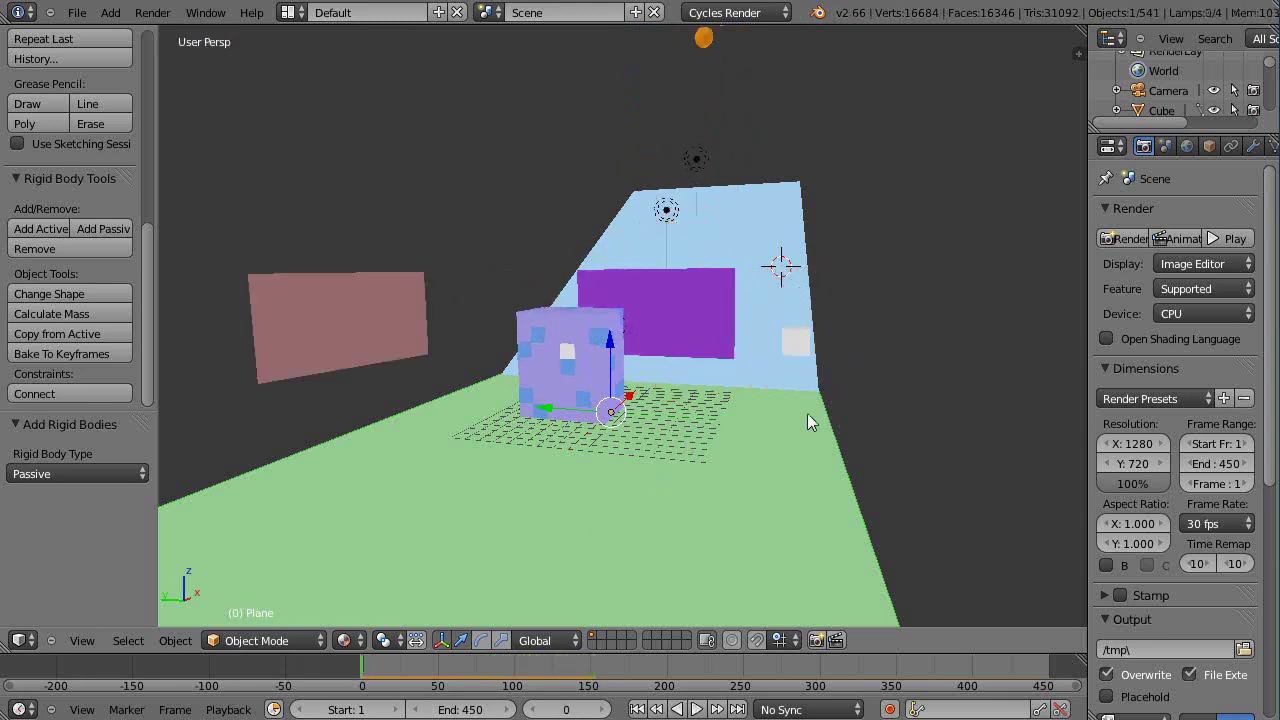
Raise the small cube slightly along Z and widen the Properties editor.
right_click(796, 343)
key(g)
key(z)
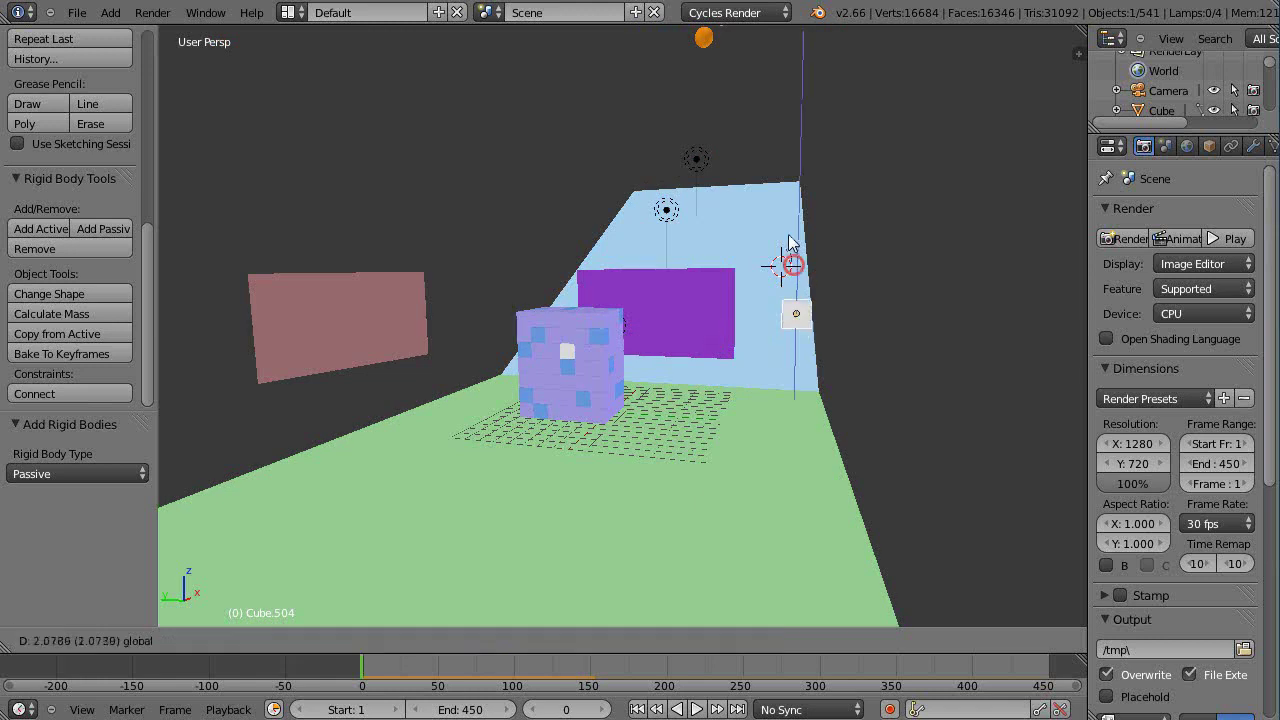
click(790, 272)
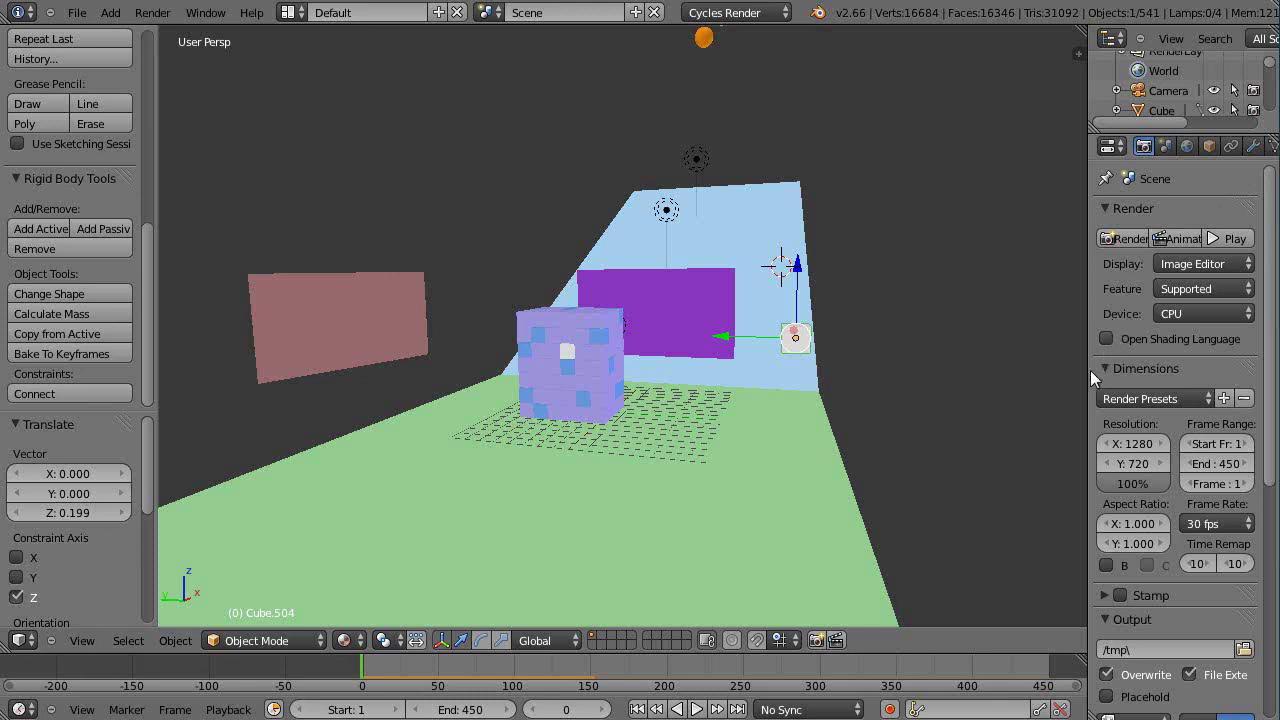
drag(1090, 370, 1056, 370)
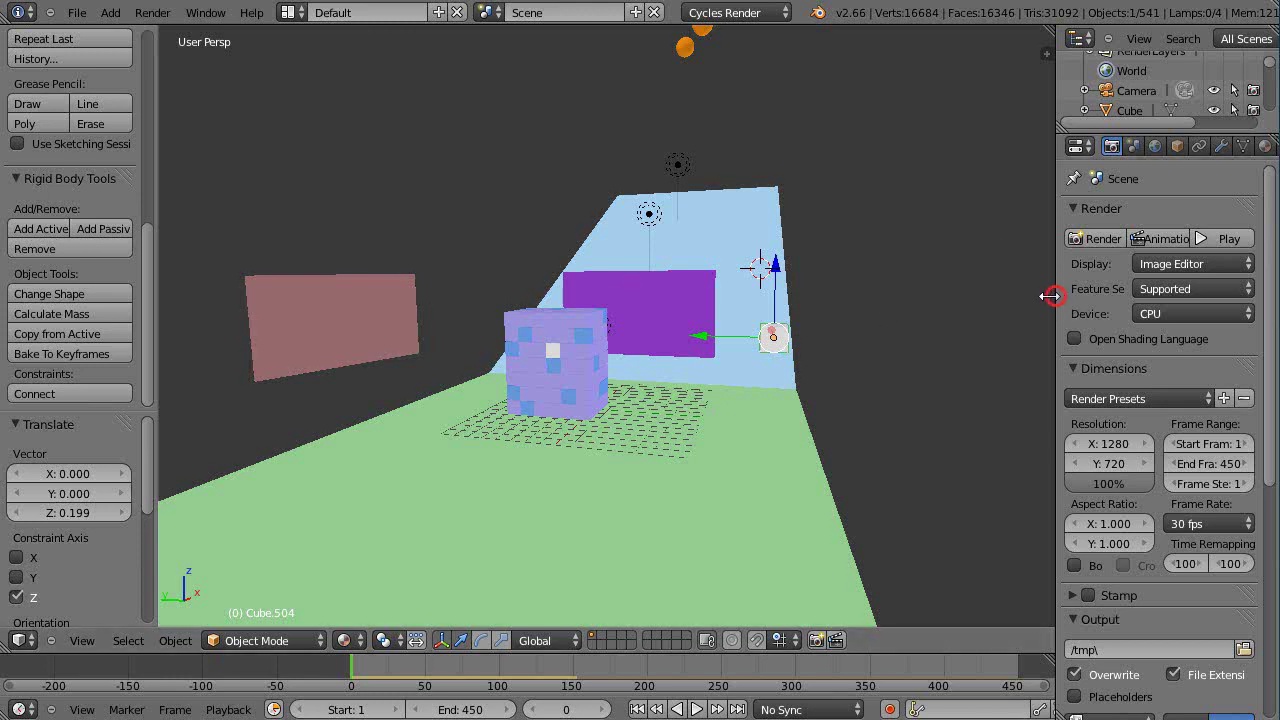
drag(1057, 297, 1005, 300)
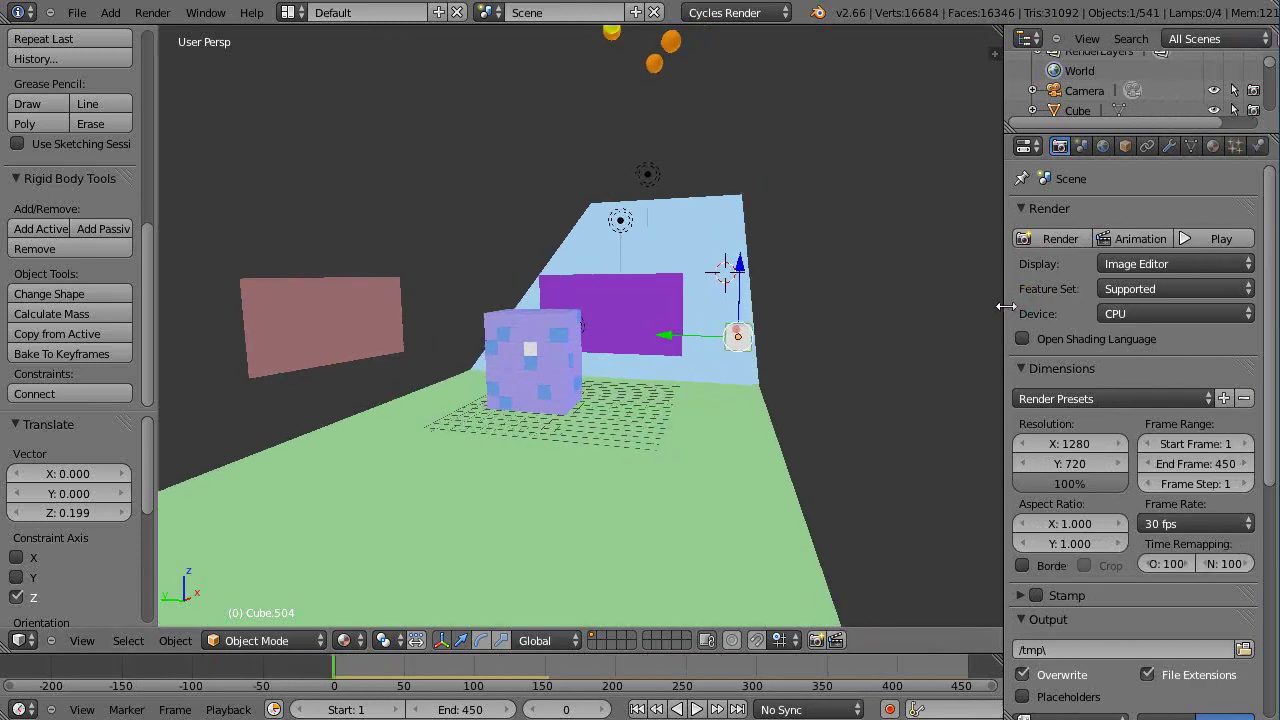
click(1257, 147)
scroll(1140, 380, down, 3)
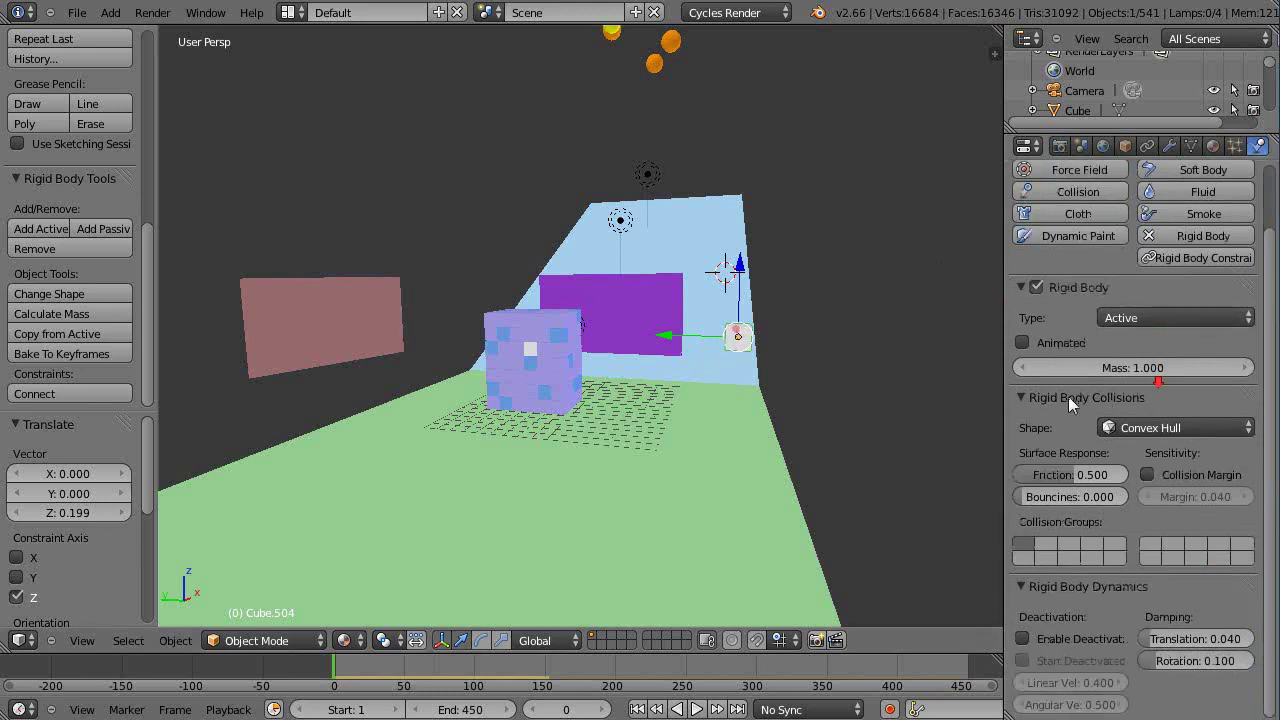
click(1023, 394)
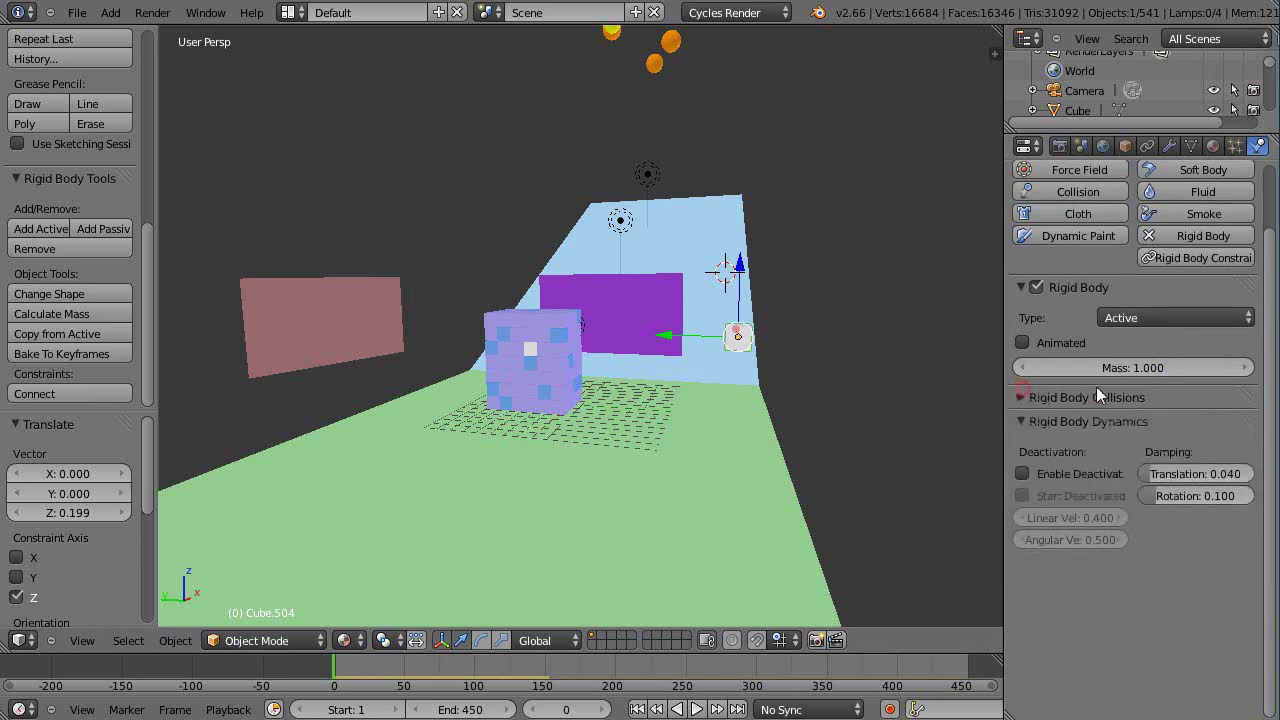
click(1026, 285)
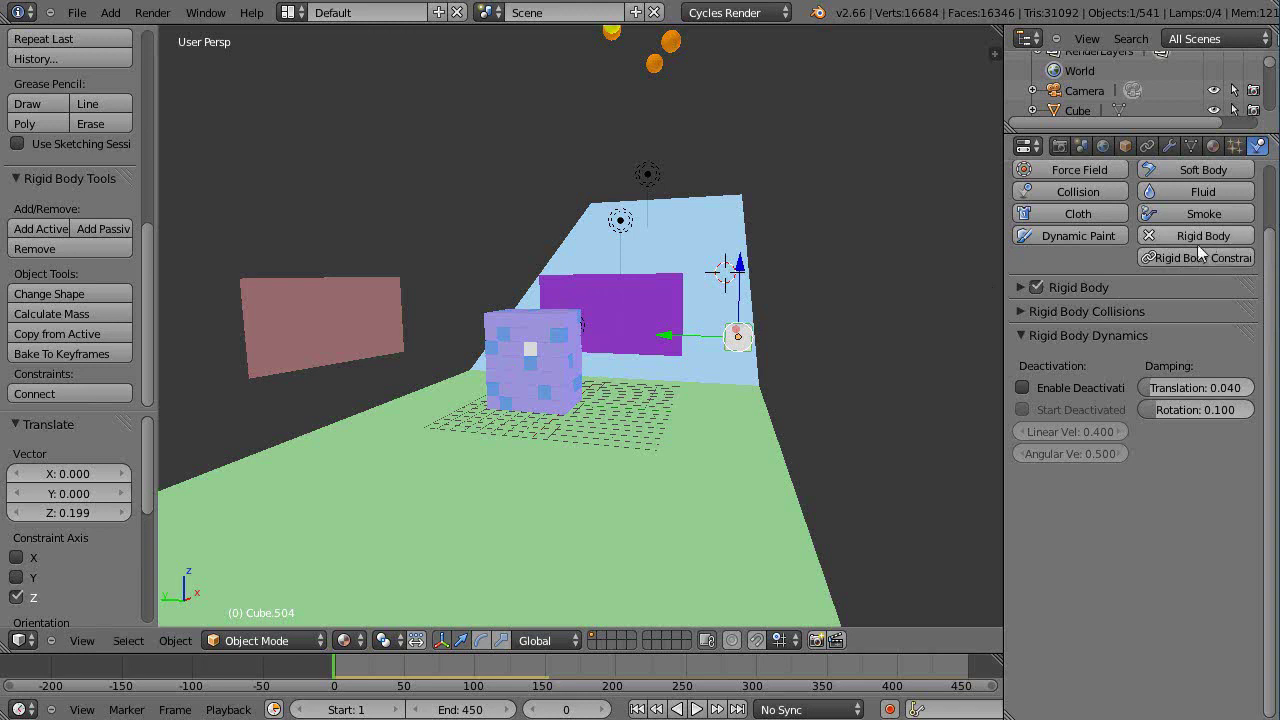
click(1021, 287)
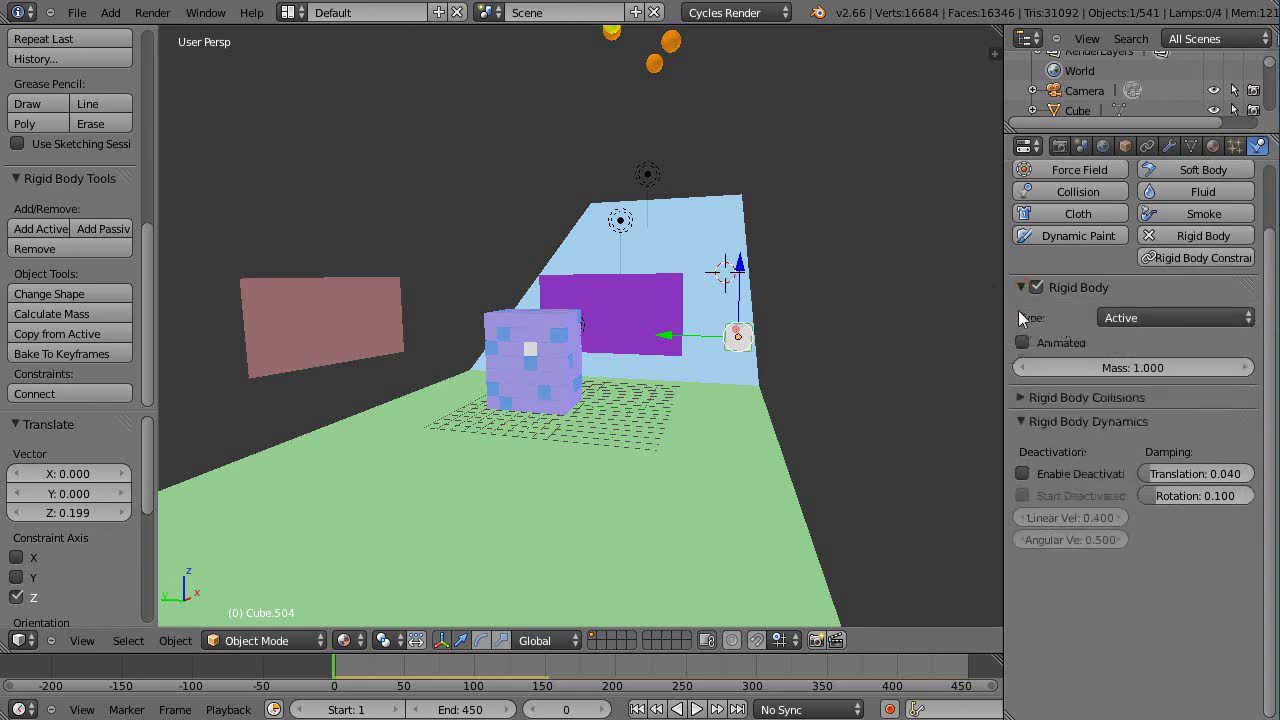
click(1020, 398)
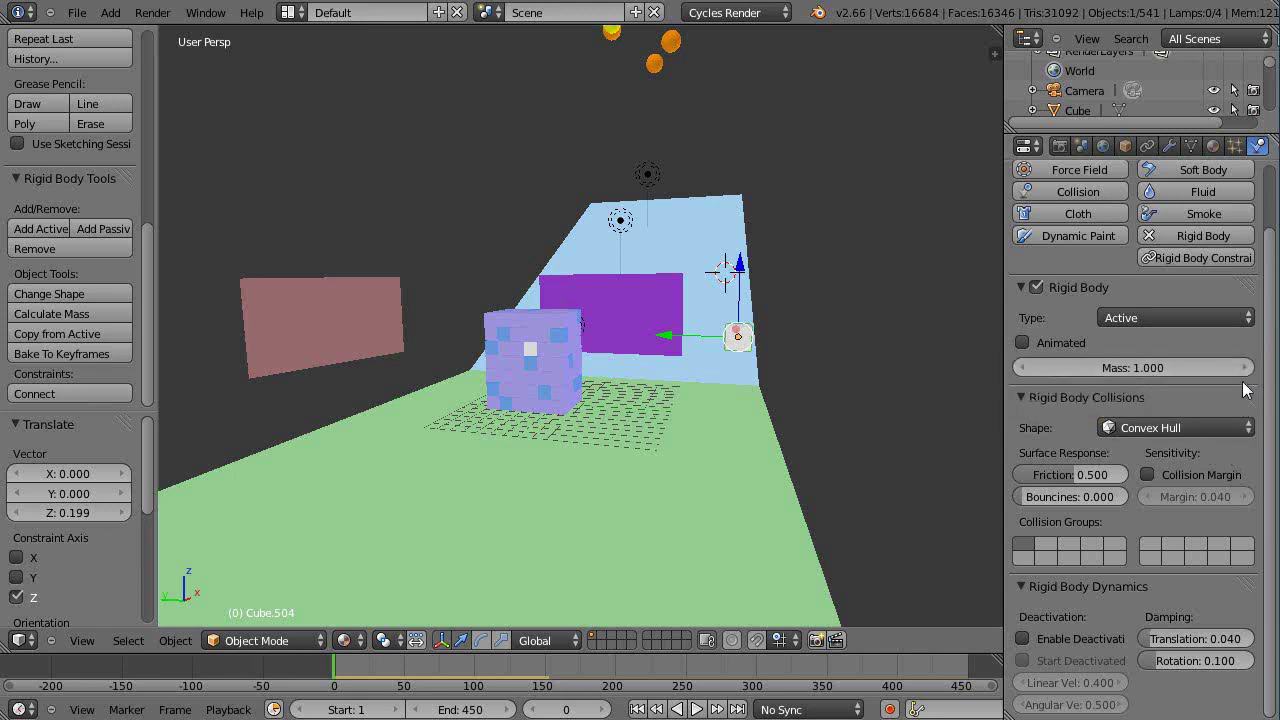
scroll(1256, 420, up, 2)
scroll(1256, 420, down, 2)
Select the purple plane and view its Cloth Cache covering frames 1–450.
right_click(655, 320)
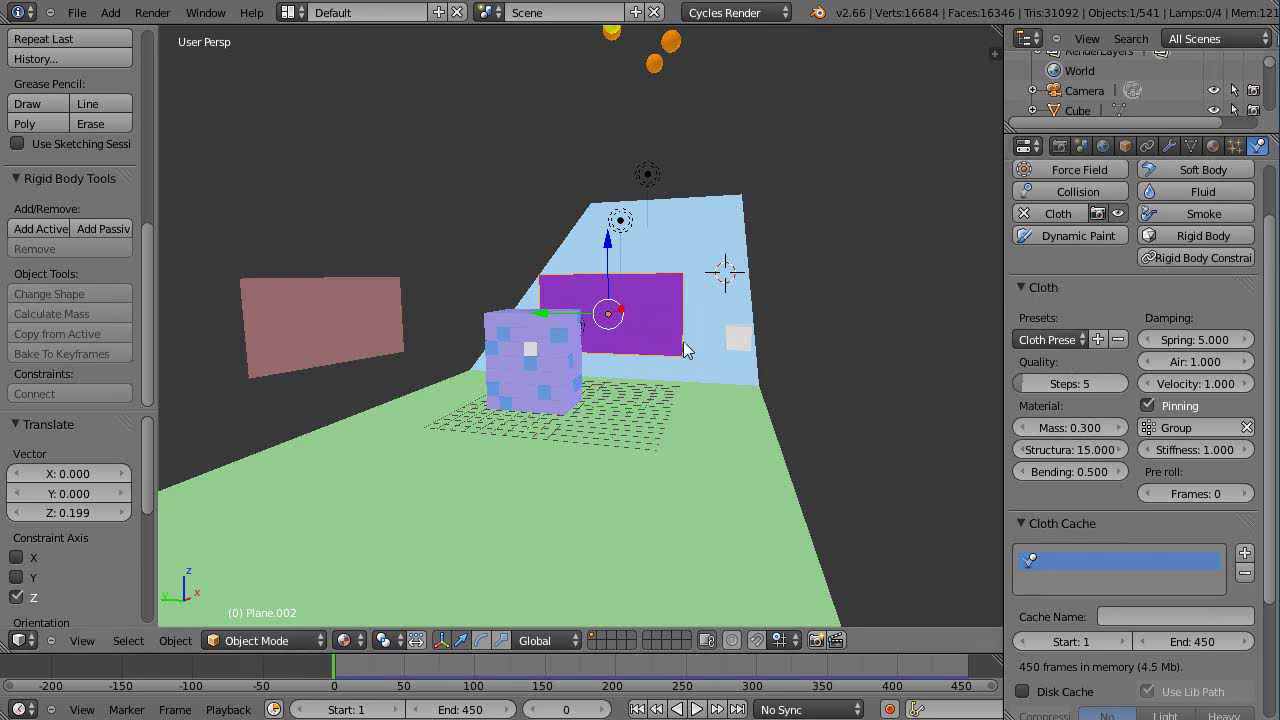
click(1025, 522)
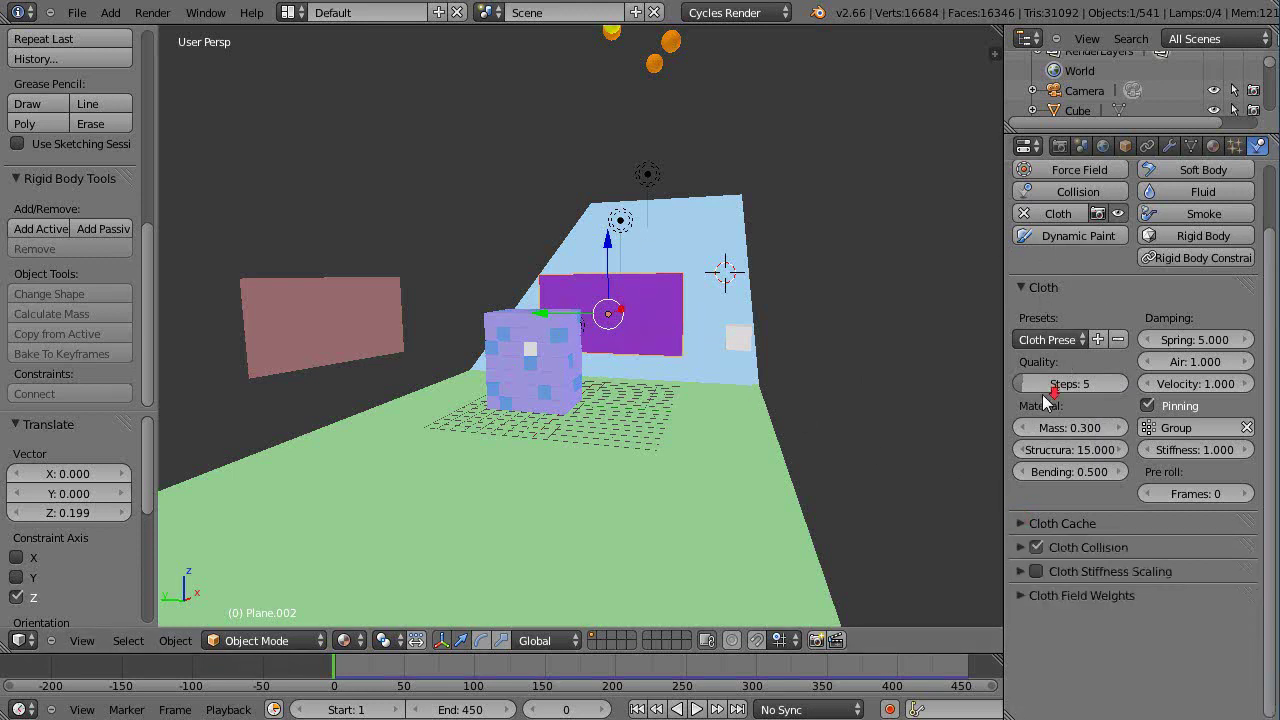
click(1024, 523)
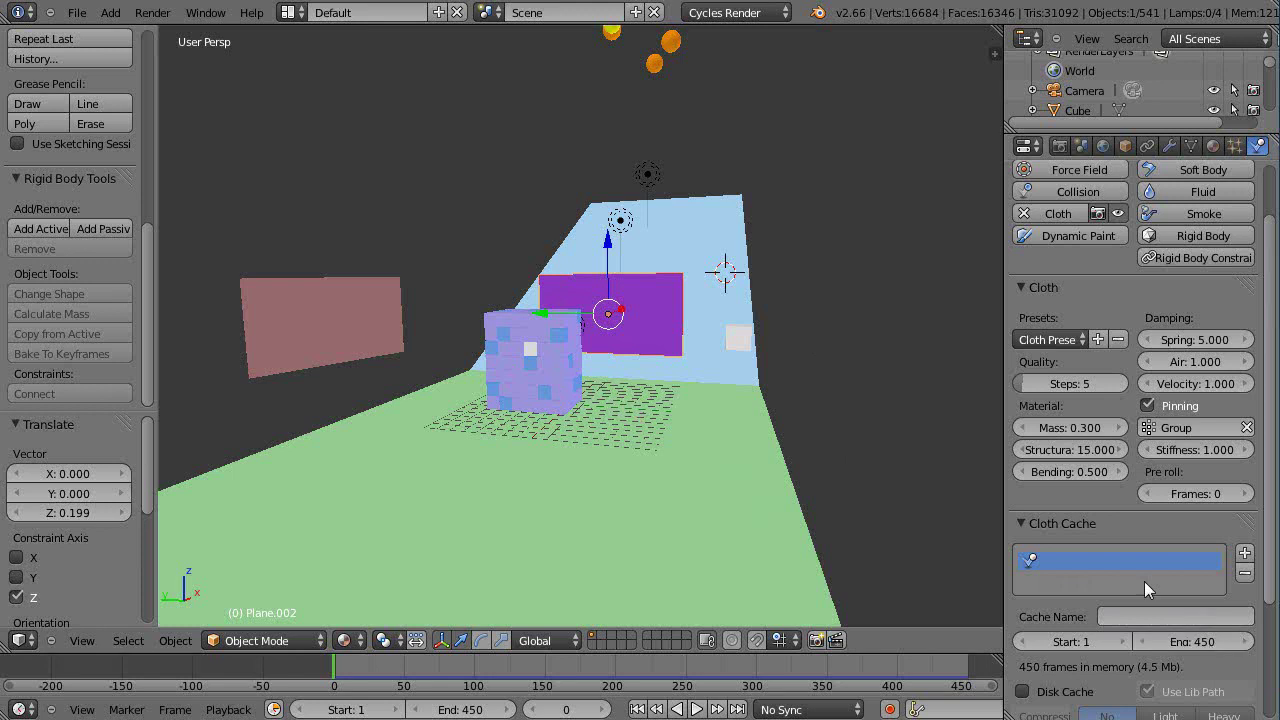
Show the Scene tab's Rigid Body World settings and its frames 1–450 cache.
click(1080, 147)
scroll(1140, 345, down, 6)
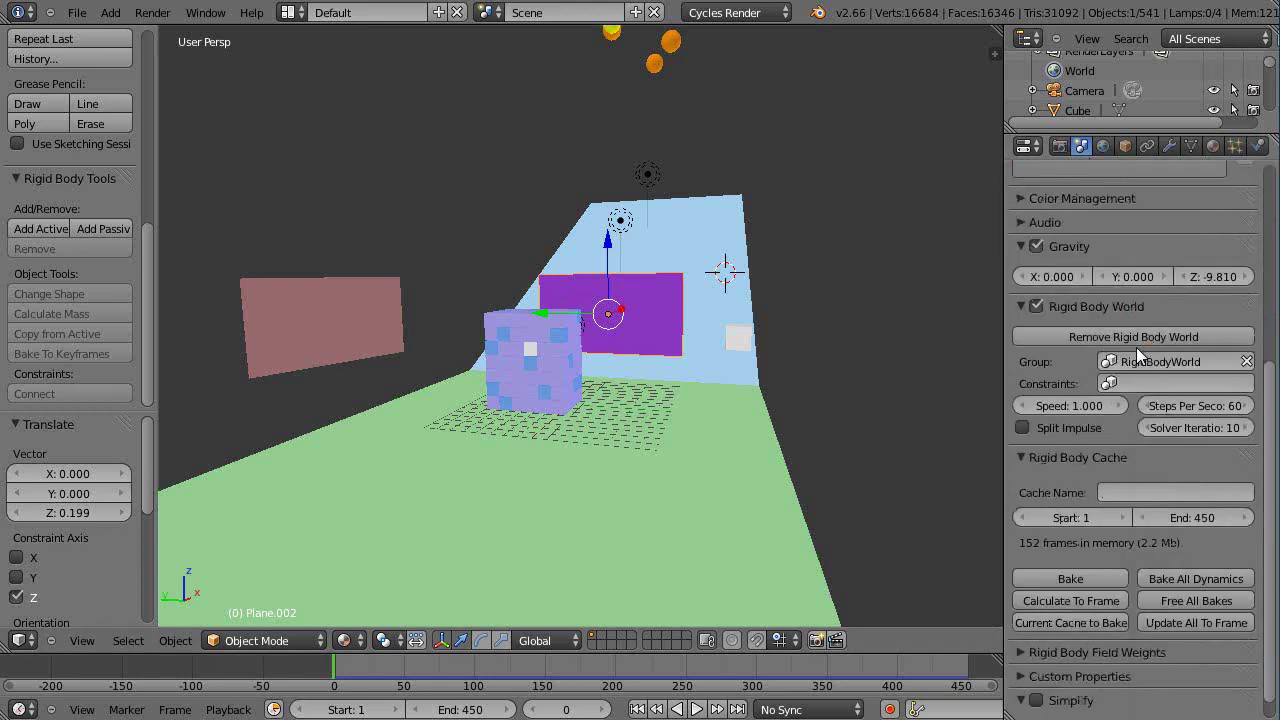
click(1022, 457)
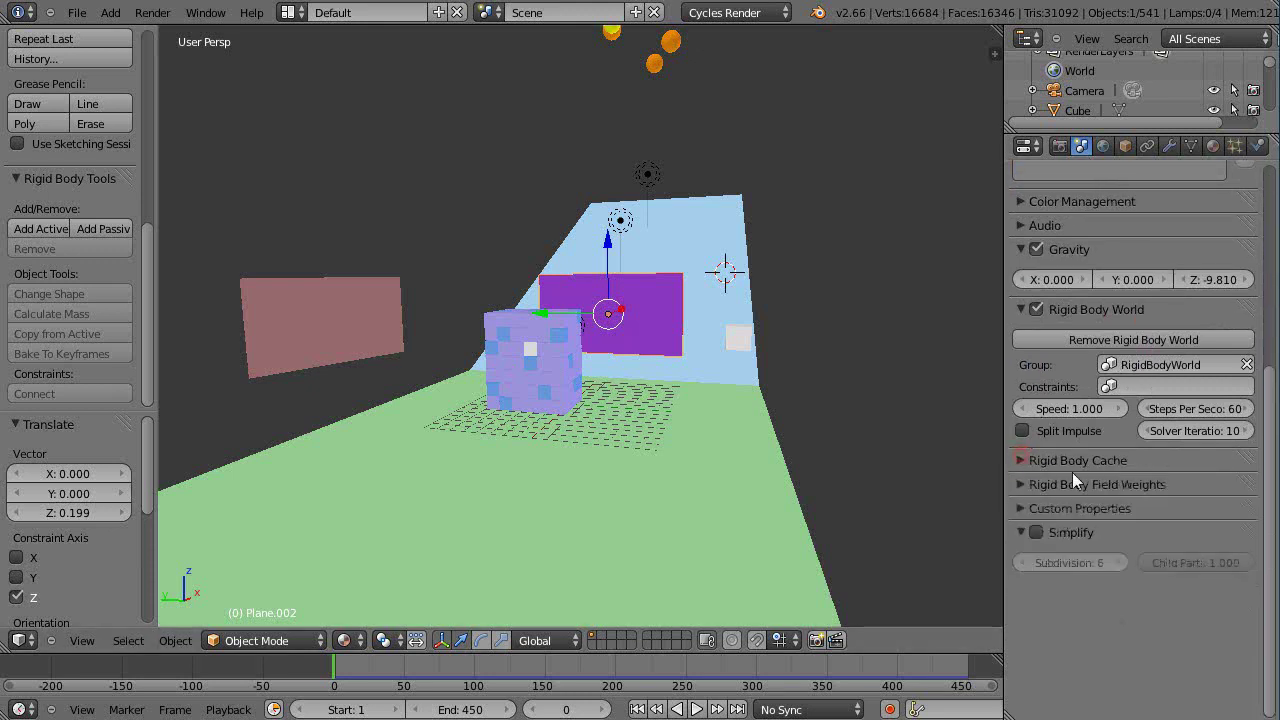
click(1018, 486)
click(1017, 487)
click(1020, 464)
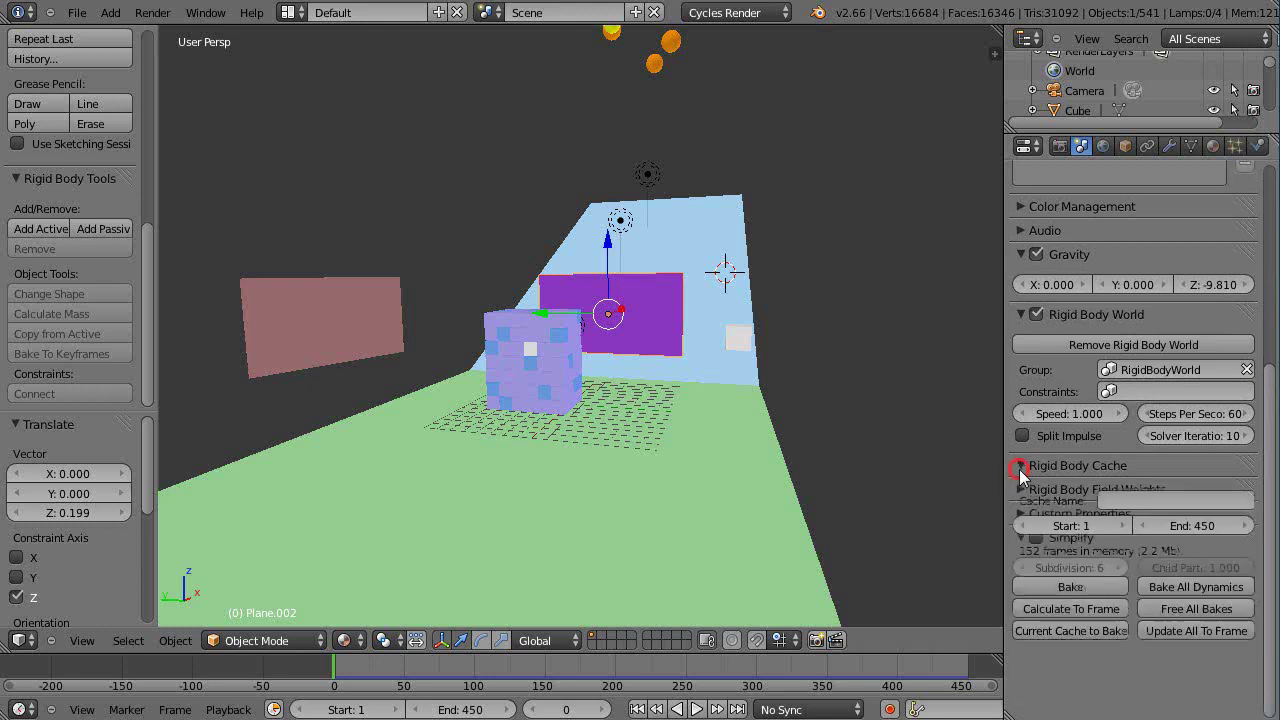
scroll(1070, 508, down, 1)
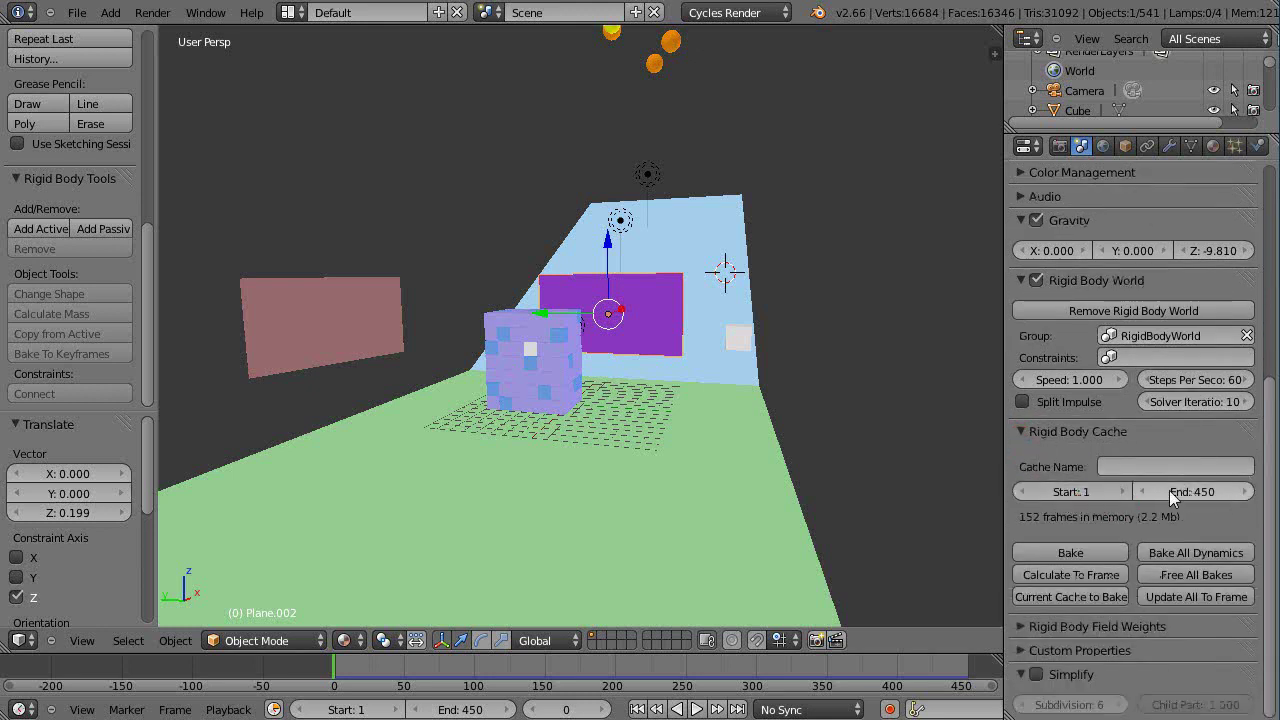
scroll(783, 393, up, 4)
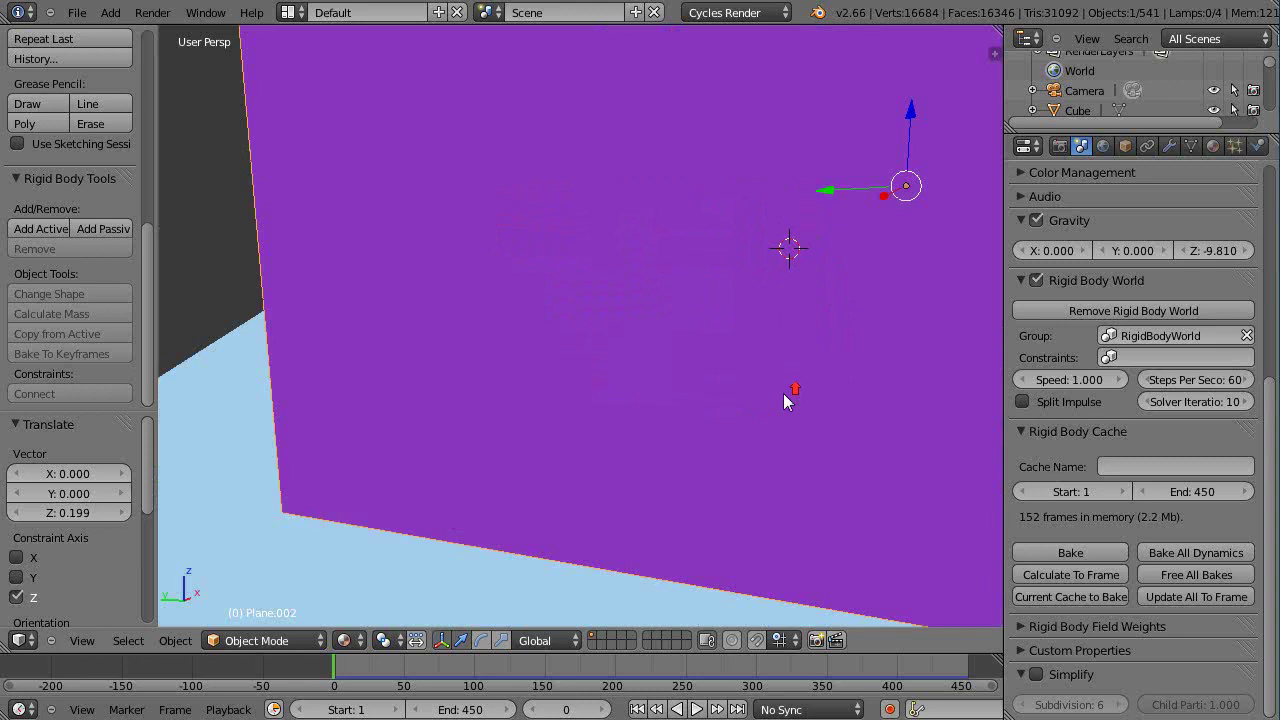
scroll(780, 396, down, 6)
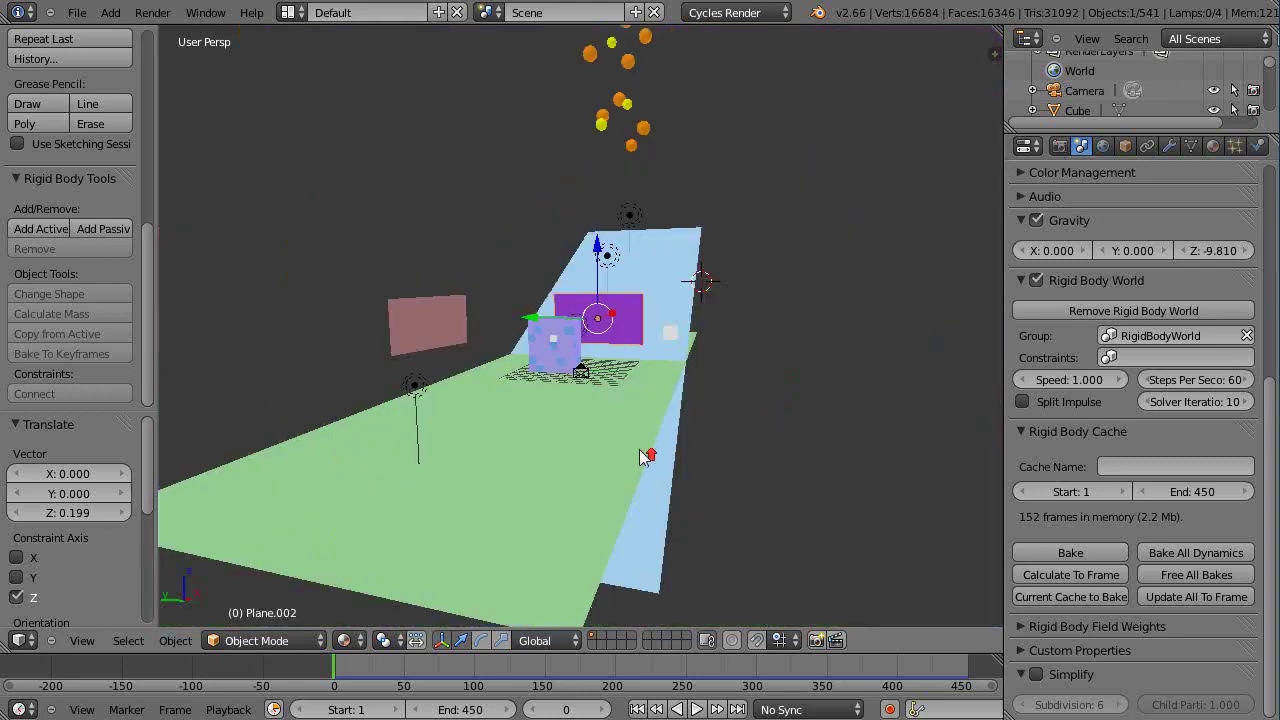
scroll(645, 452, up, 5)
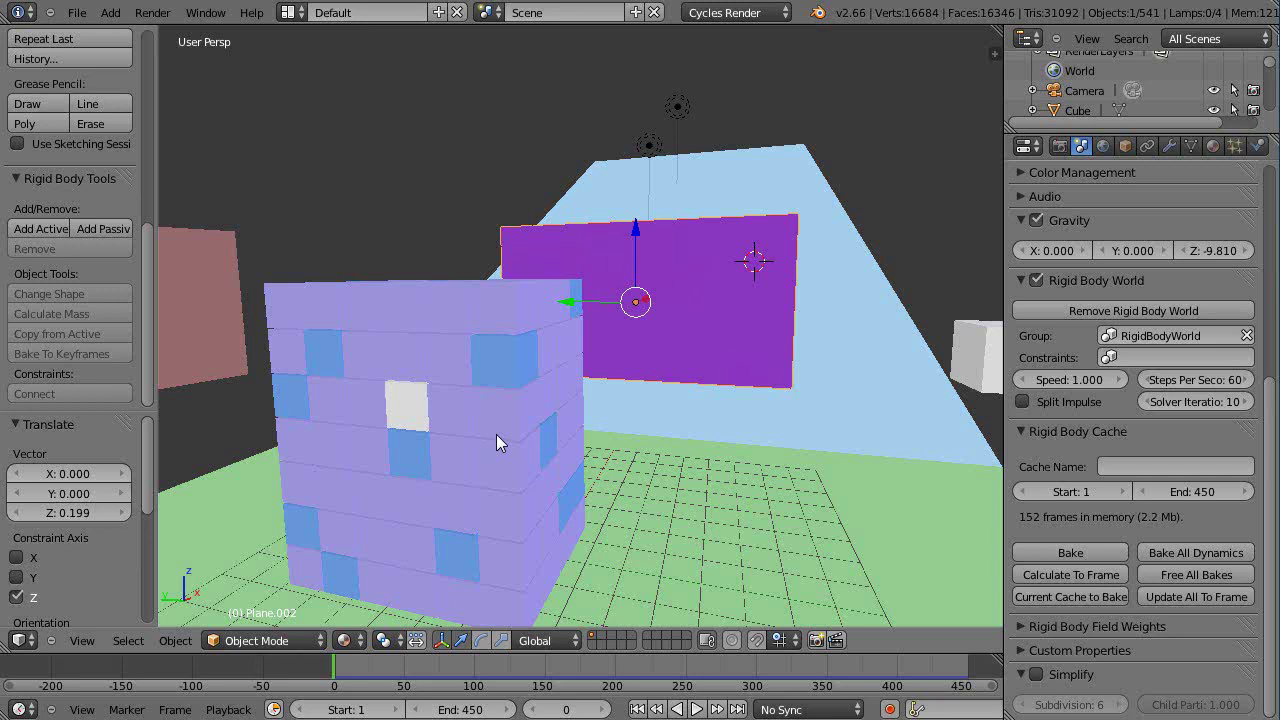
scroll(505, 405, down, 5)
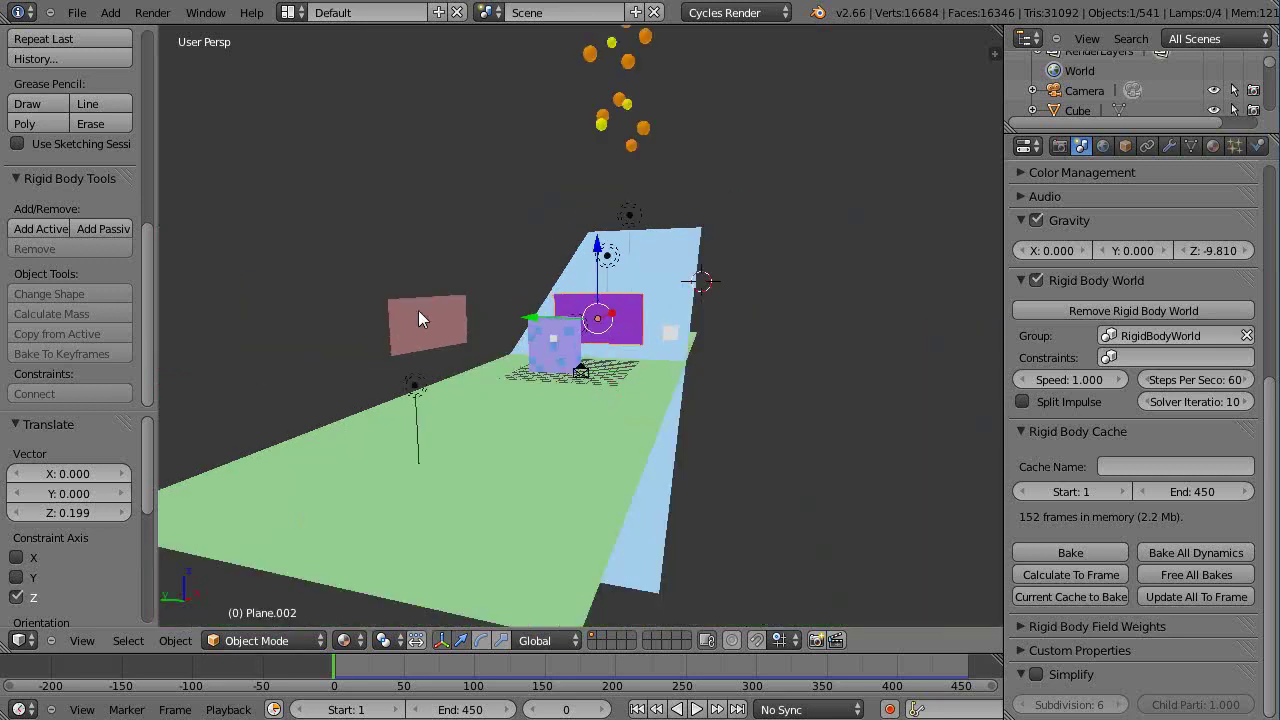
scroll(592, 390, up, 5)
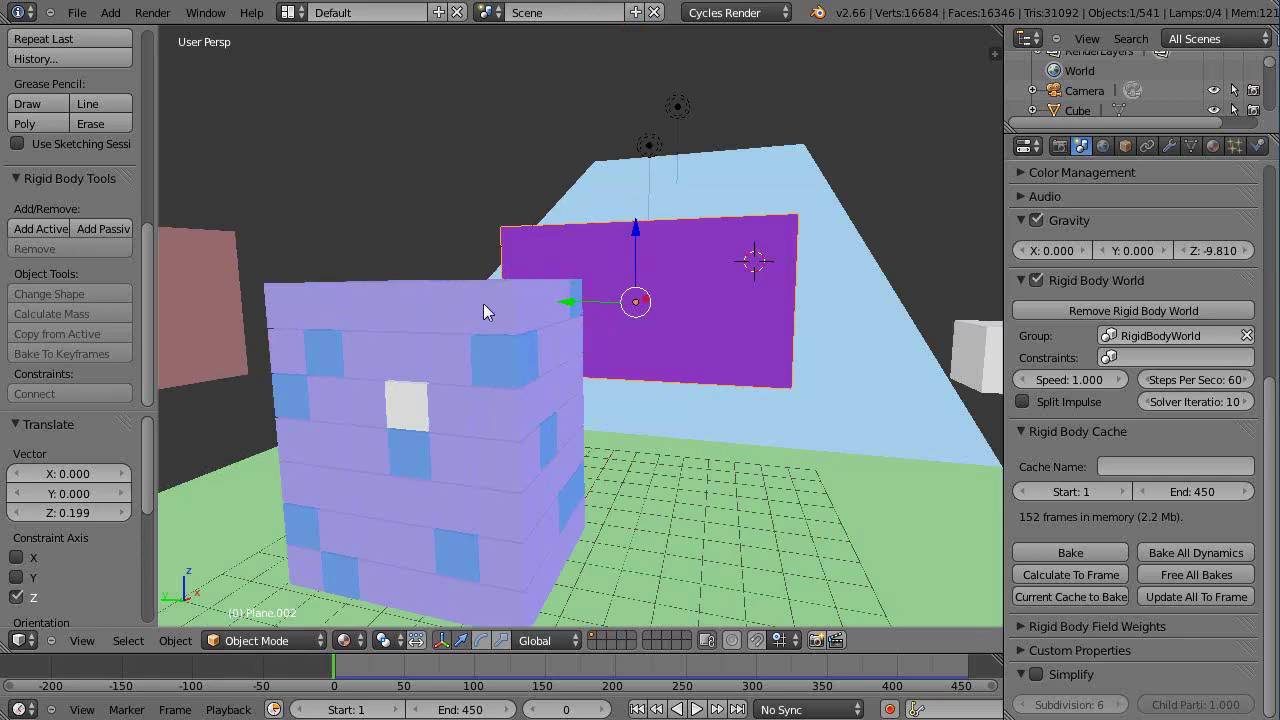
scroll(580, 405, down, 5)
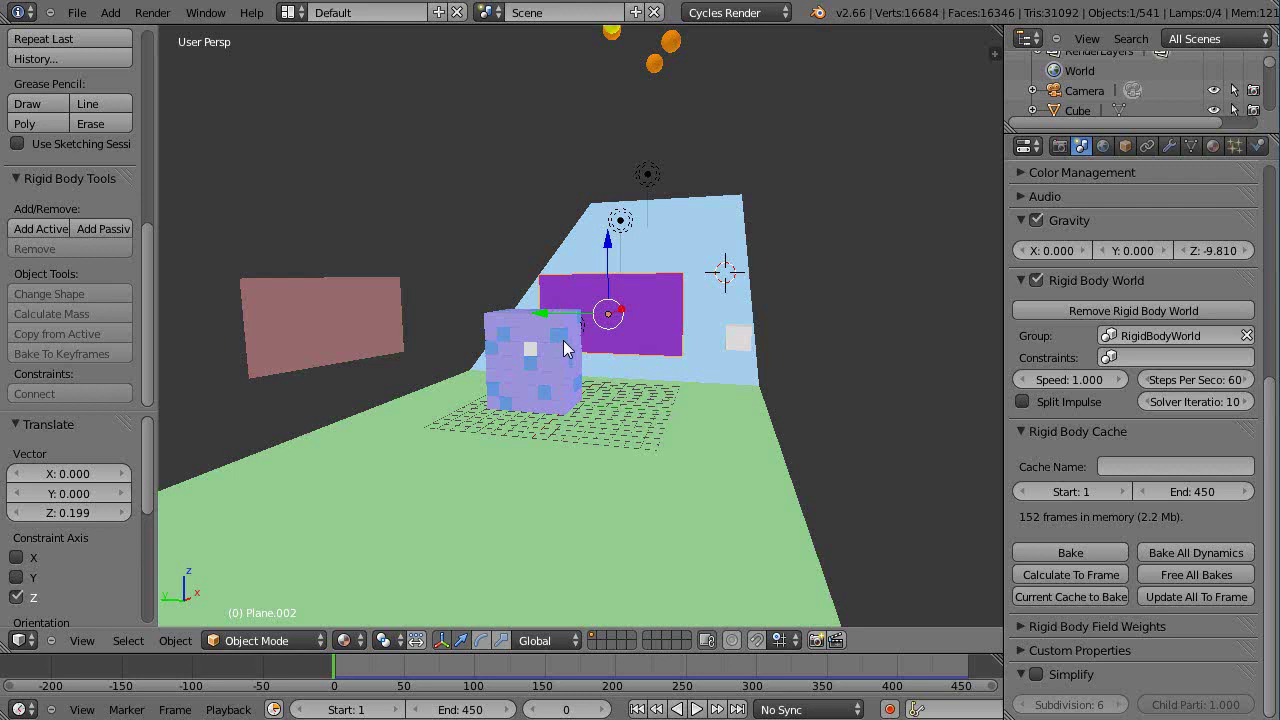
middle_drag(563, 340, 486, 326)
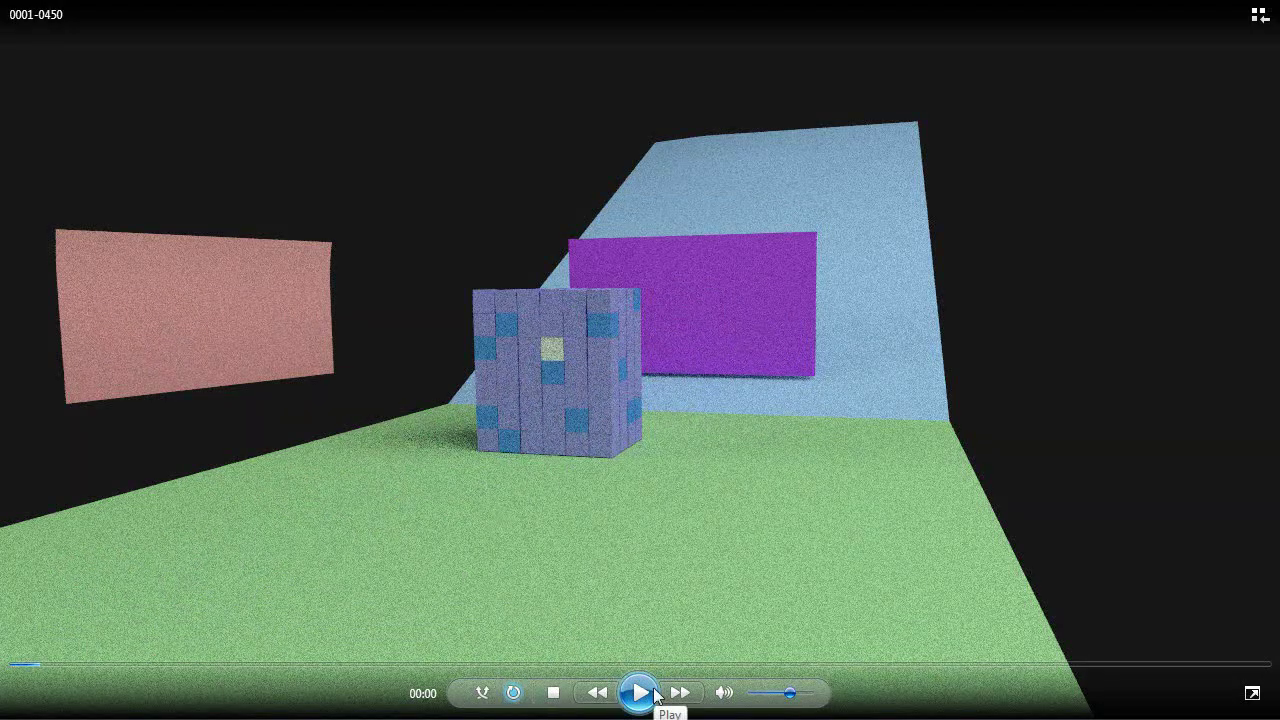
Start the rendered collision animation playing in Windows Media Player.
click(640, 693)
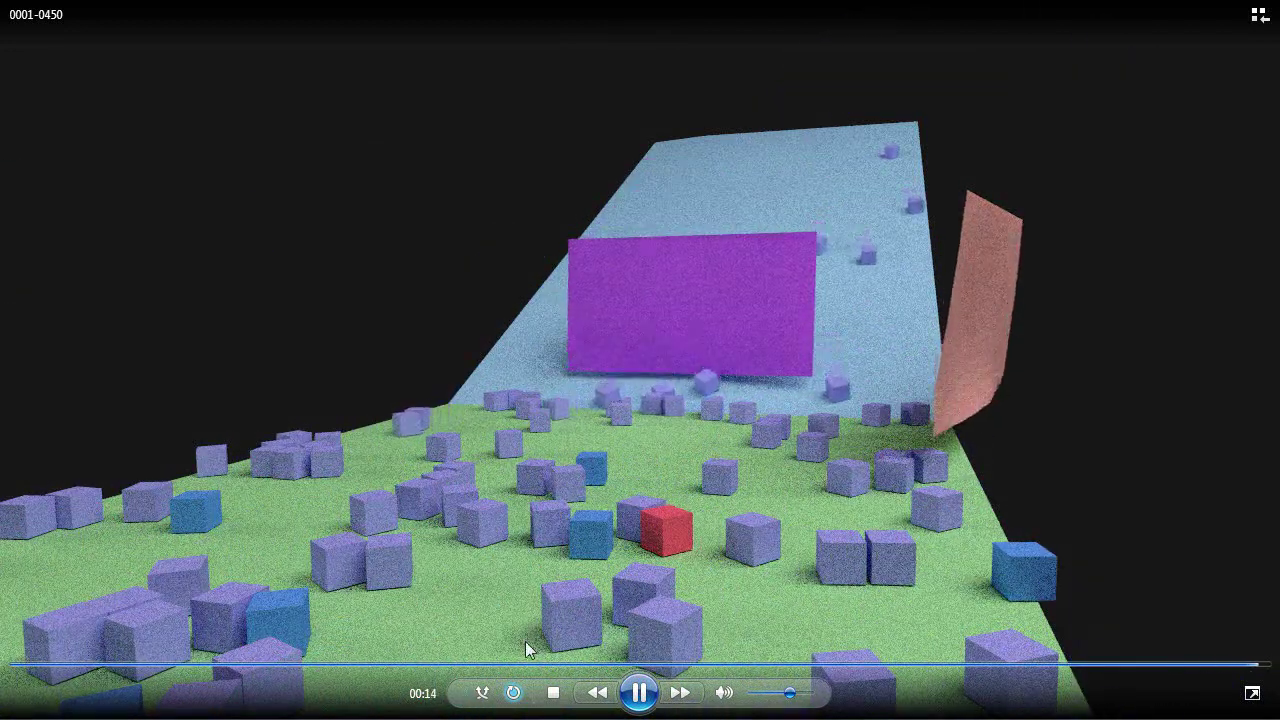
Pause and resume the animation several times, leaving it paused at 00:09.
key(space)
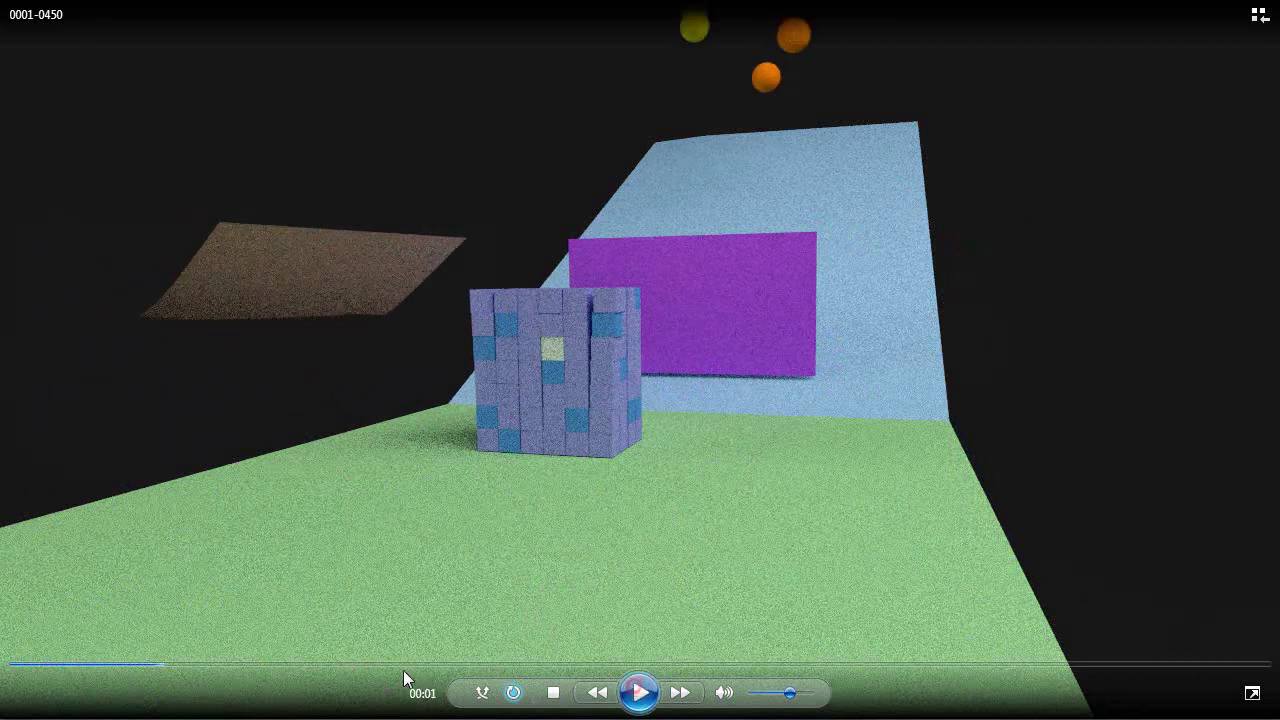
click(354, 656)
click(403, 659)
click(638, 692)
click(638, 692)
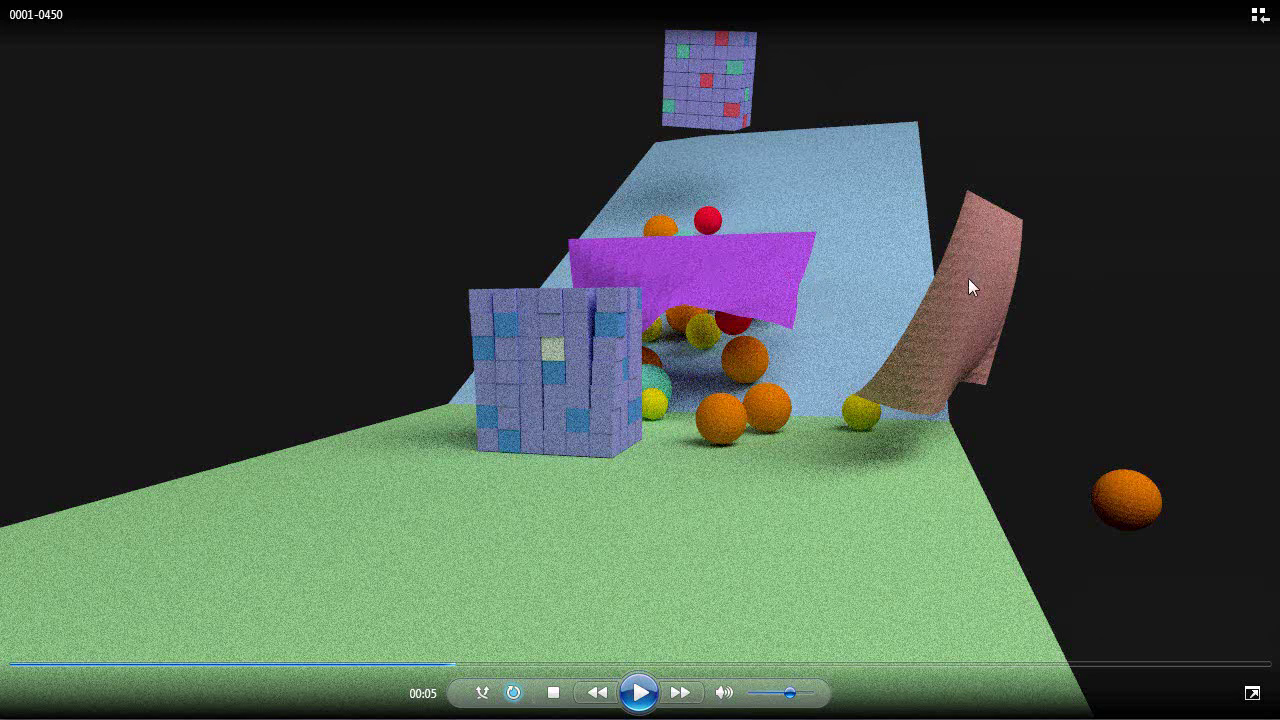
click(640, 694)
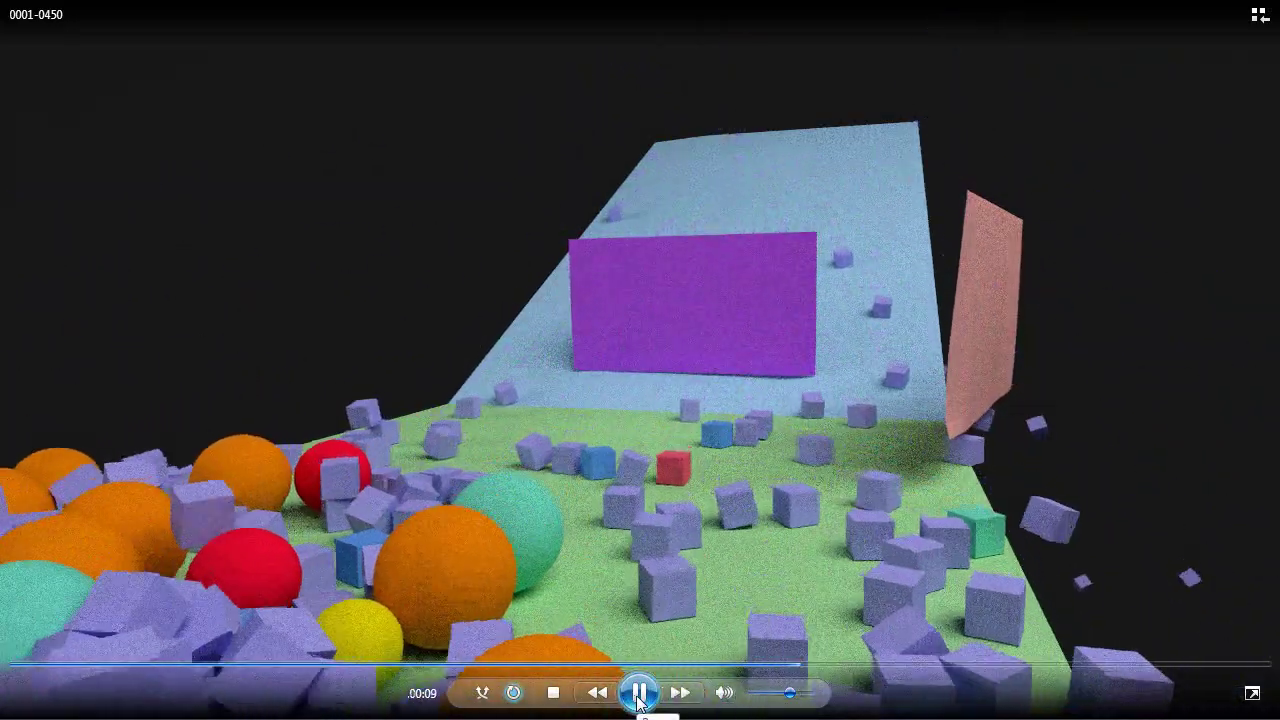
click(640, 694)
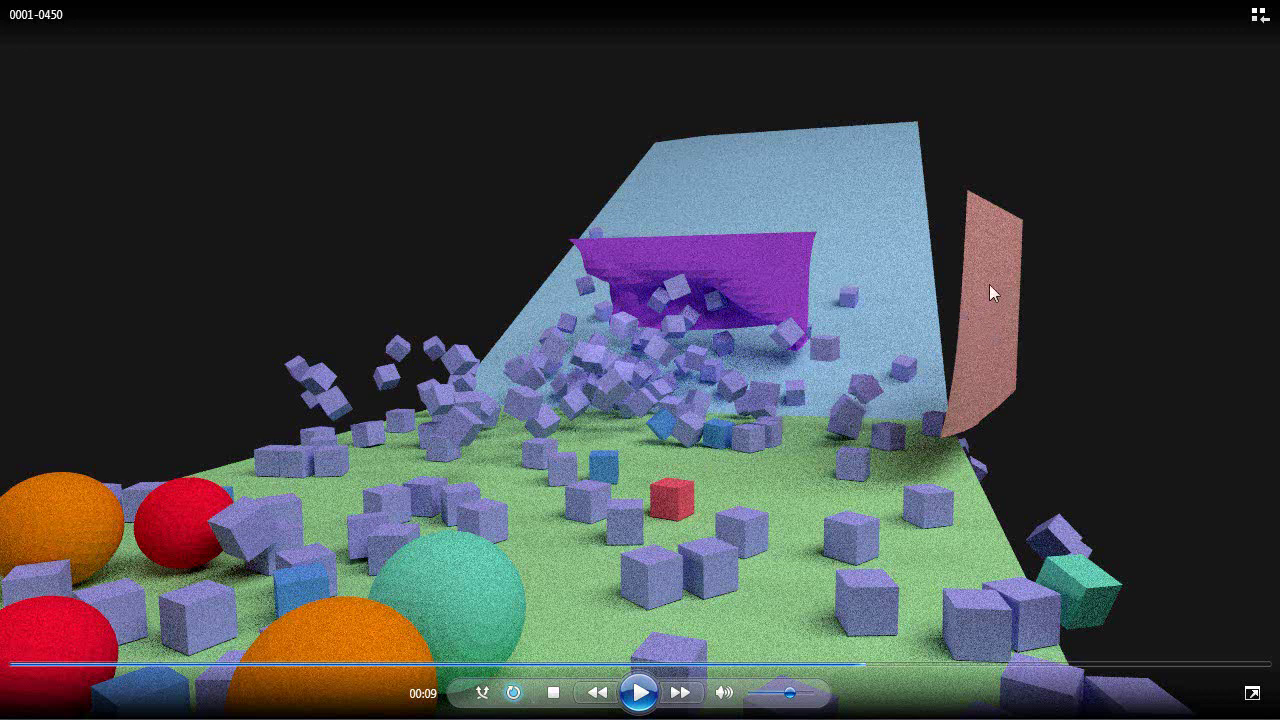
Resume the animation from 00:09 and let it loop back to 00:00.
click(642, 692)
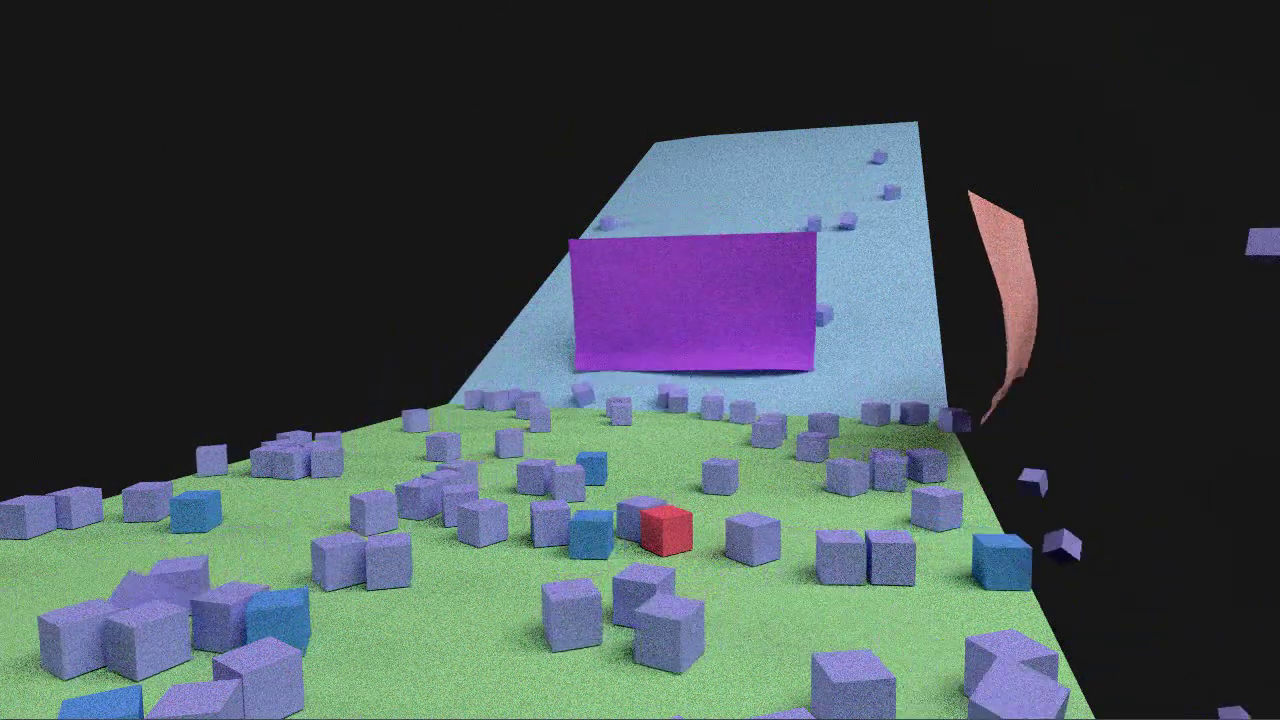
mouse_move(968, 672)
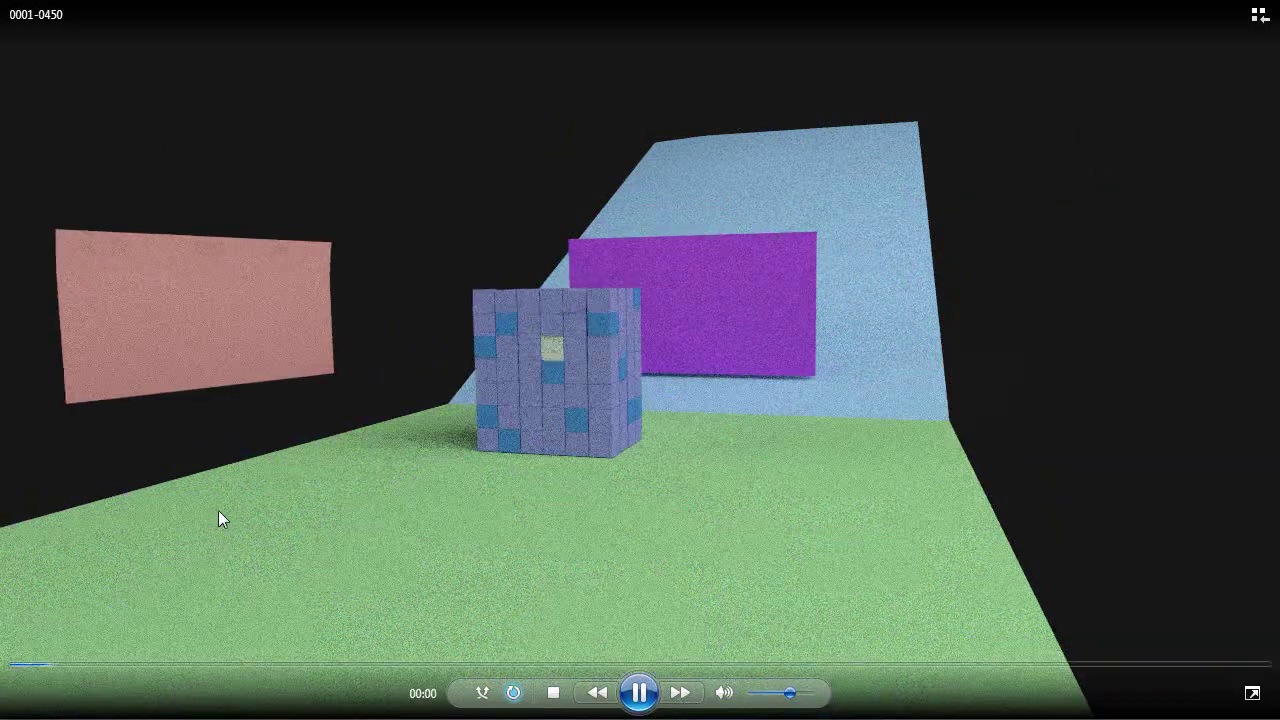